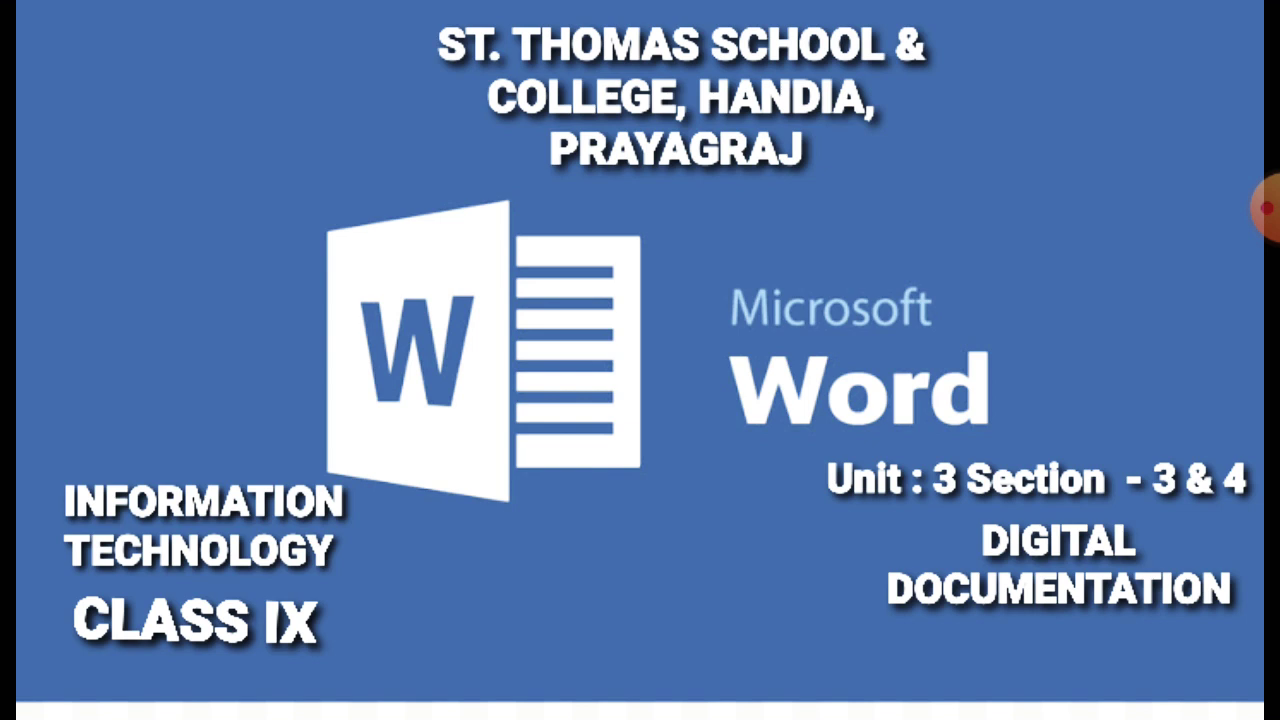
Bring up the document whose line repeats 'Test document for everyone.' ending 'Test document for'
left_click(1265, 207)
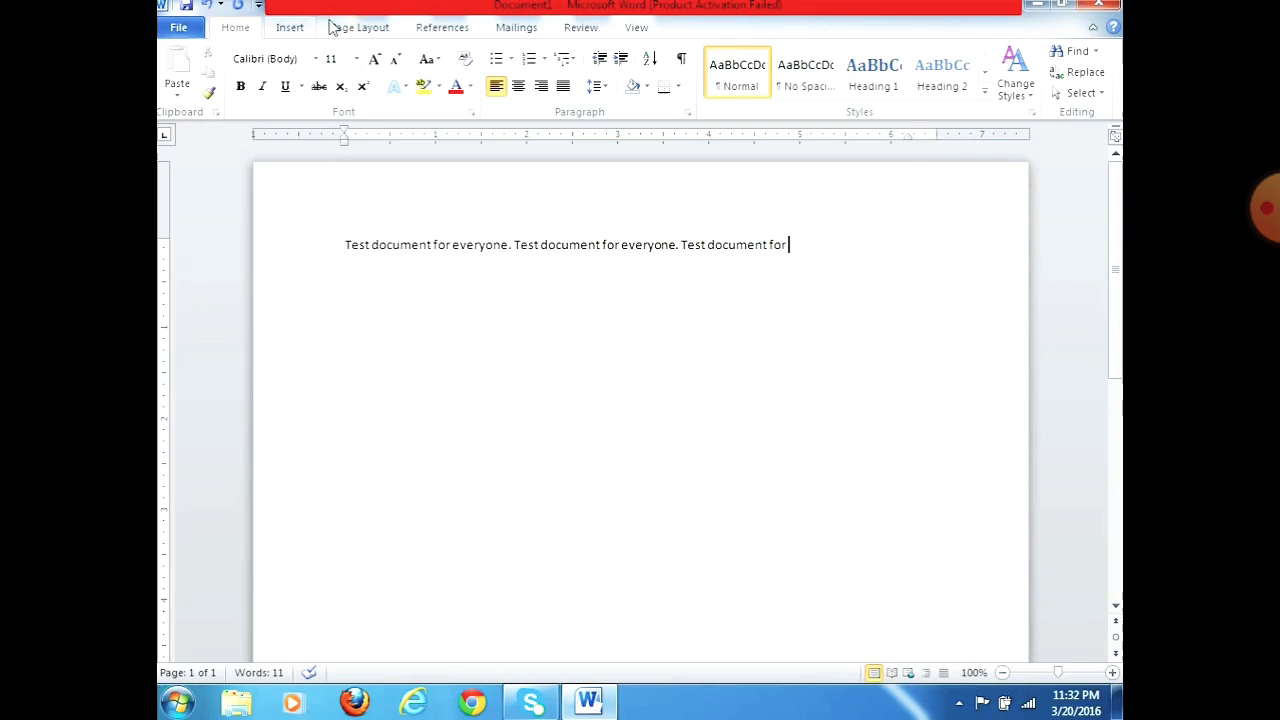
Append the word 'document' after the final 'Test document for' on the sample line
left_click(184, 32)
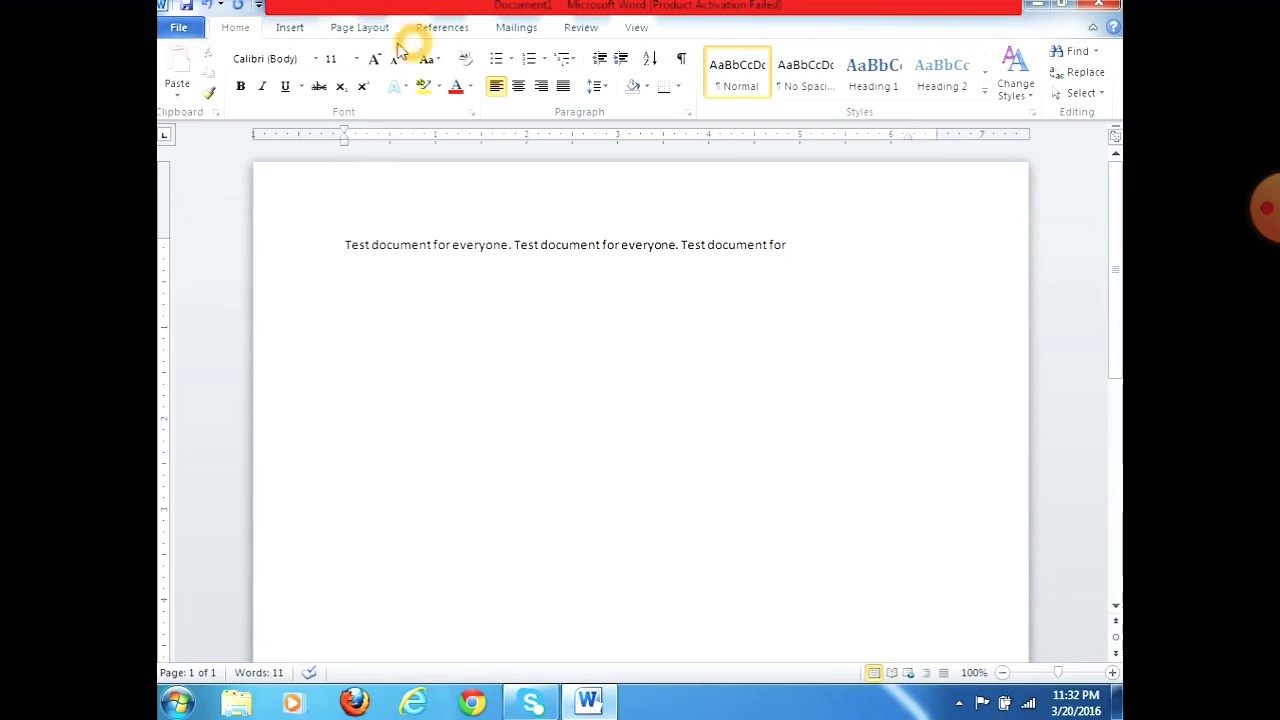
left_click(182, 32)
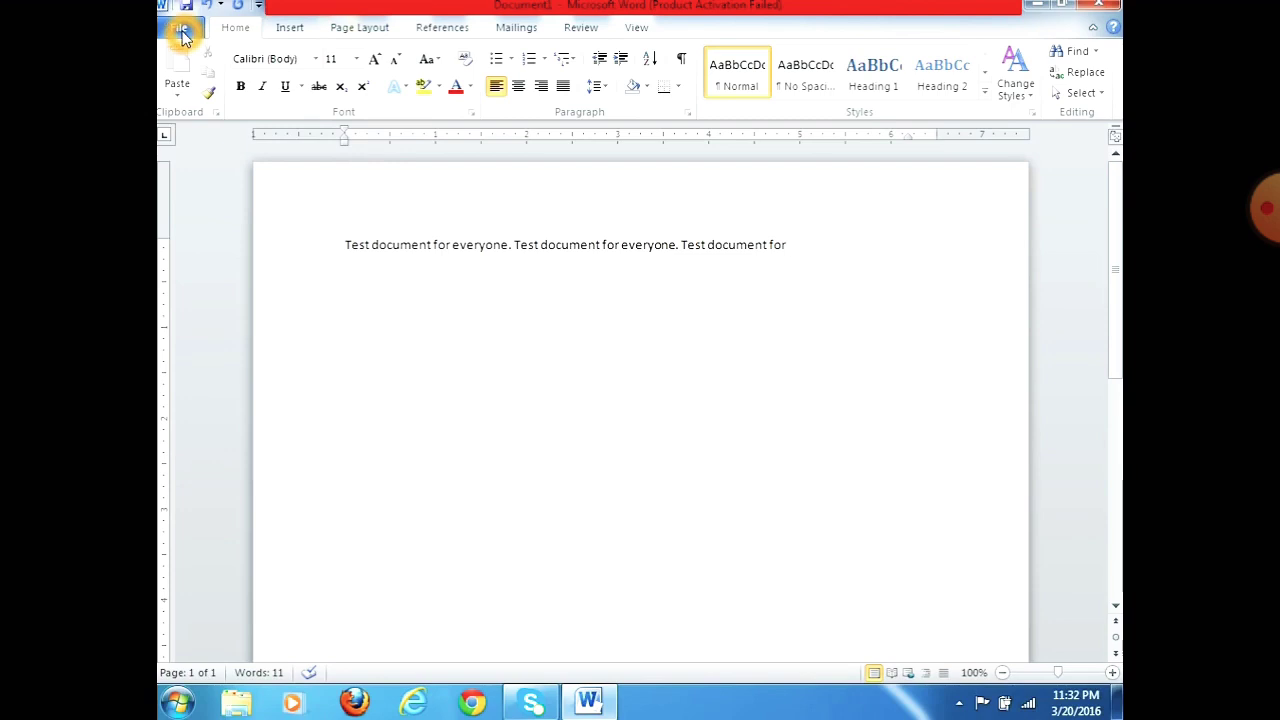
left_click(329, 332)
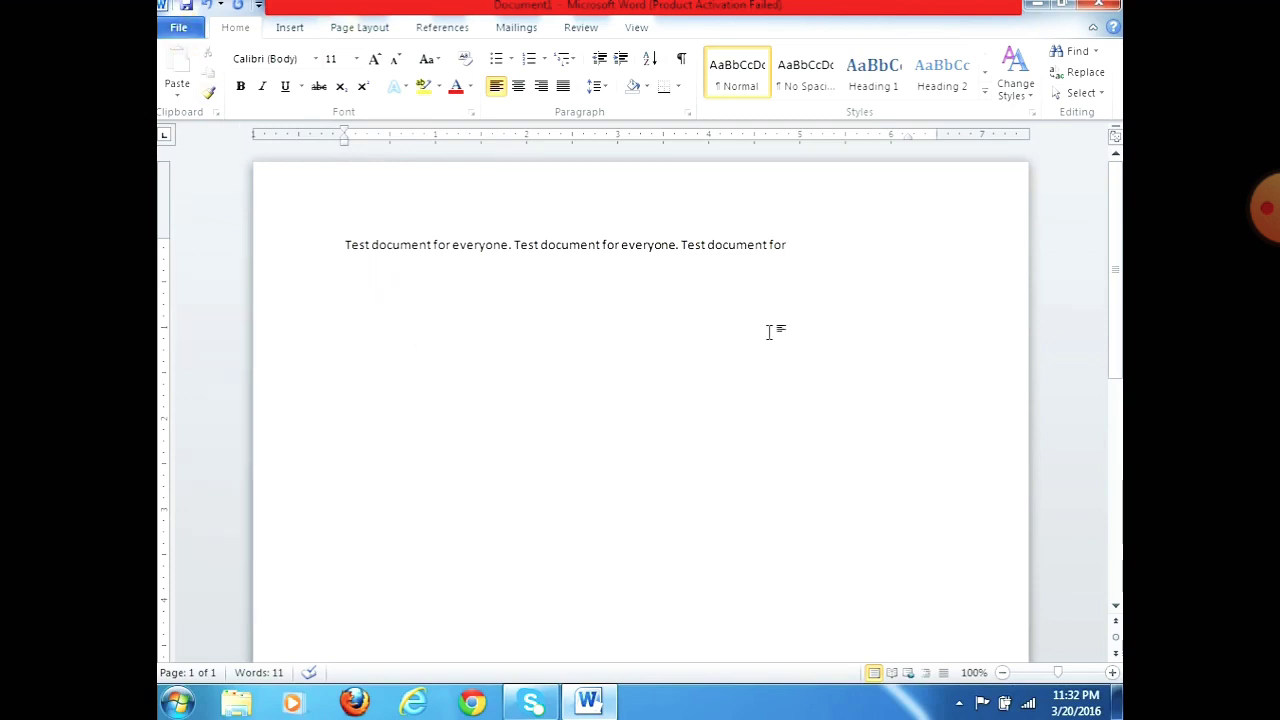
left_click(609, 289)
left_click(369, 287)
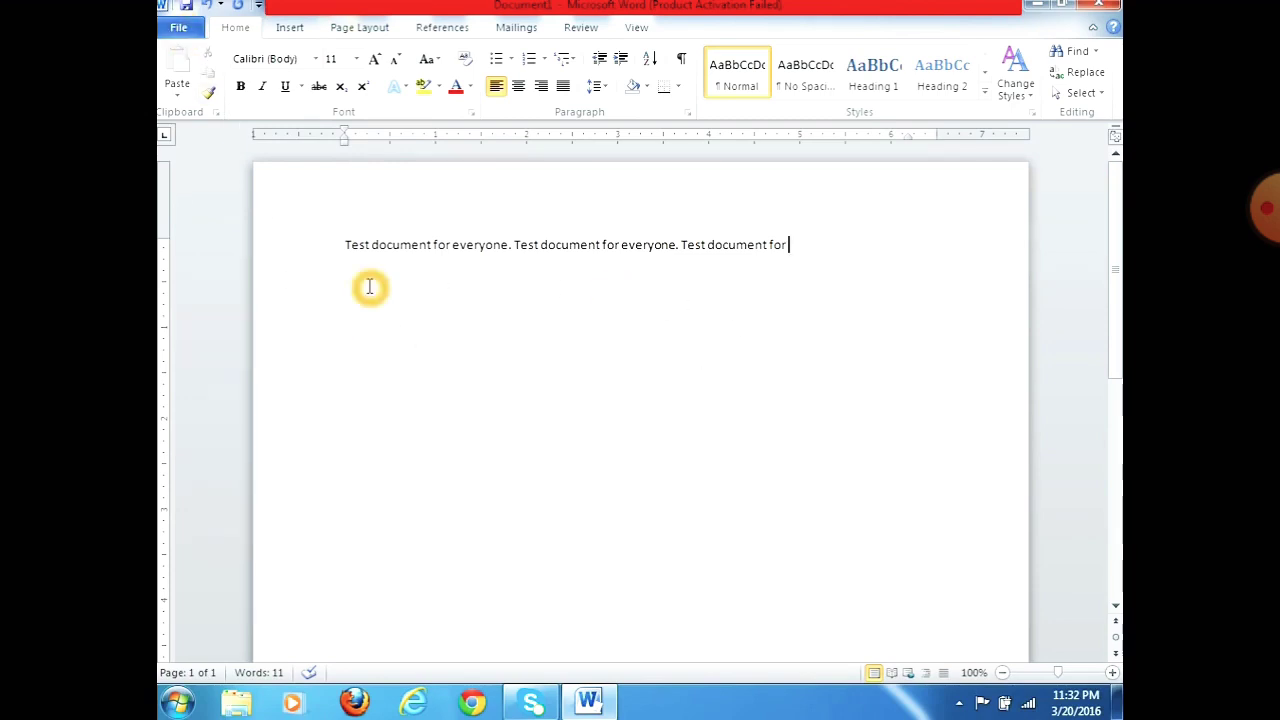
left_click(652, 287)
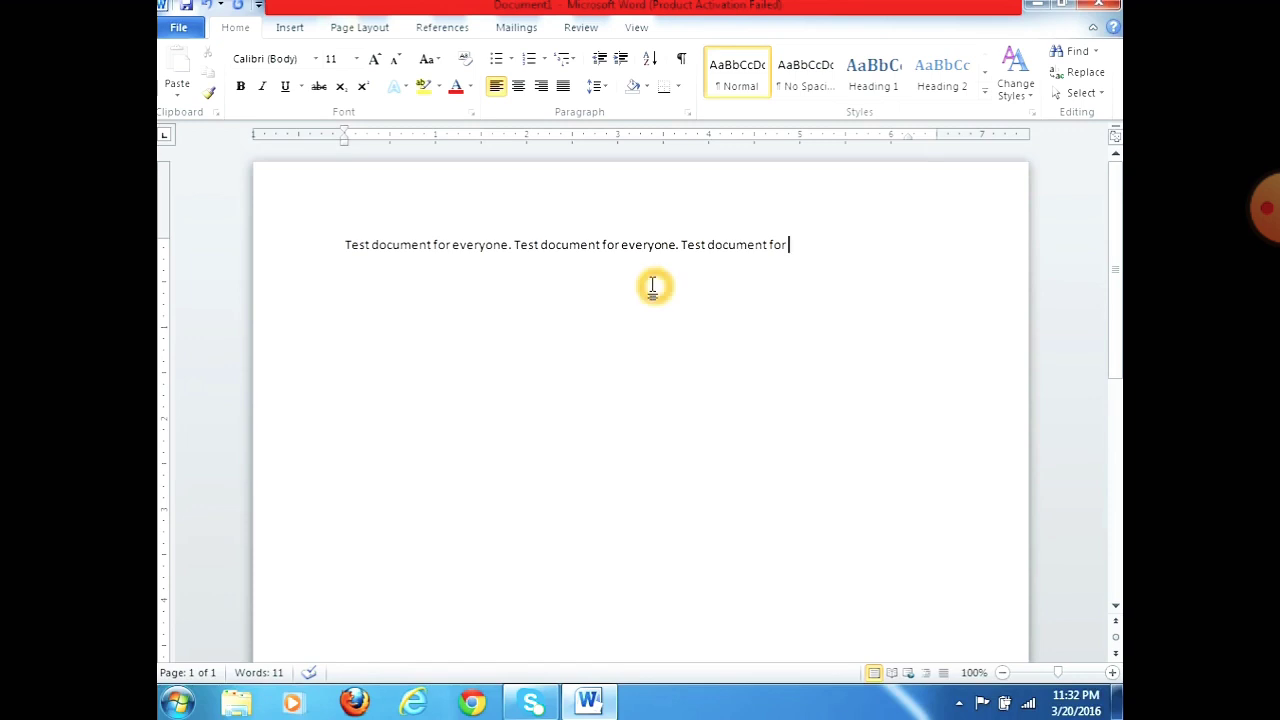
type("document")
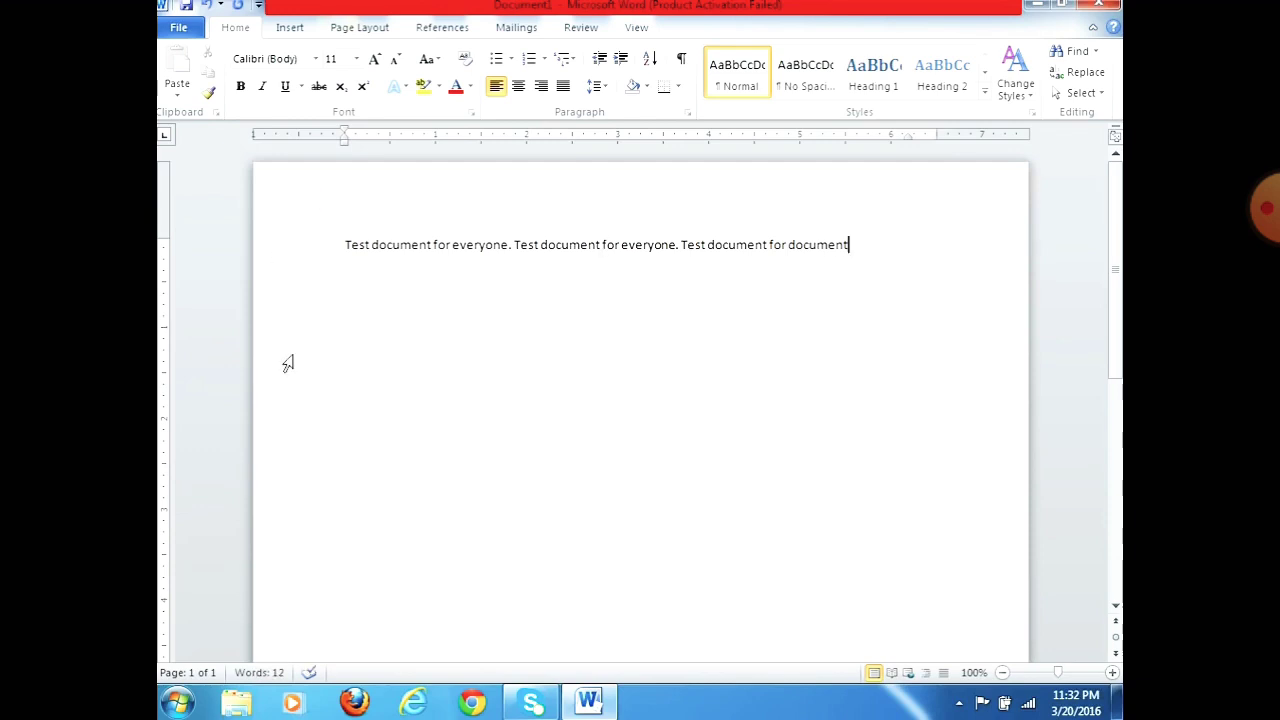
left_click(786, 251)
left_click(393, 206)
left_click(343, 209)
left_click(934, 237)
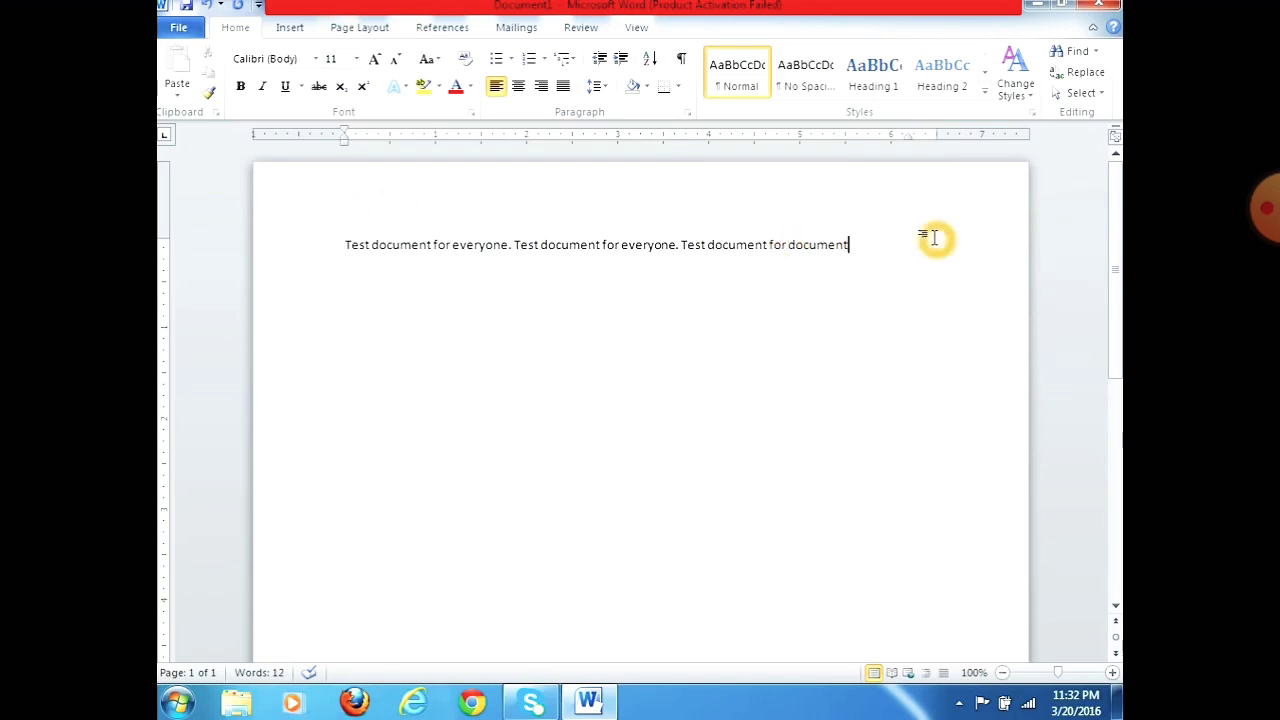
left_click(1115, 30)
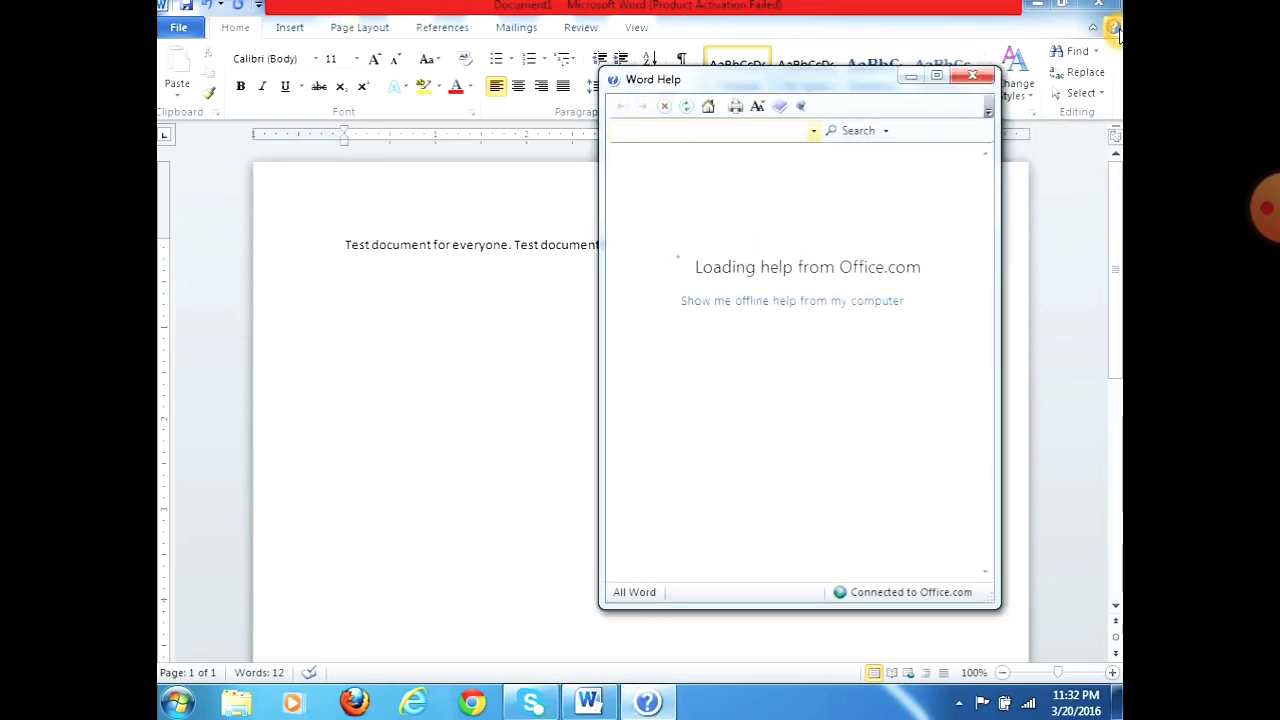
left_click(855, 293)
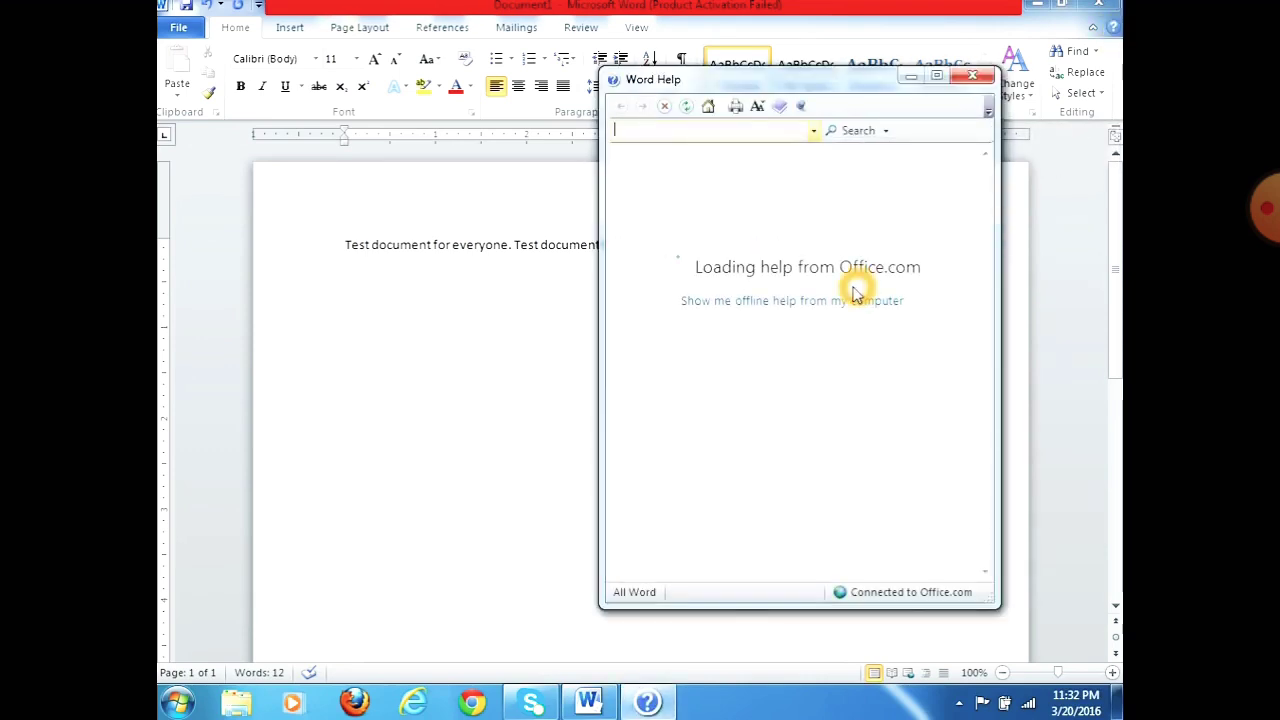
left_click(970, 78)
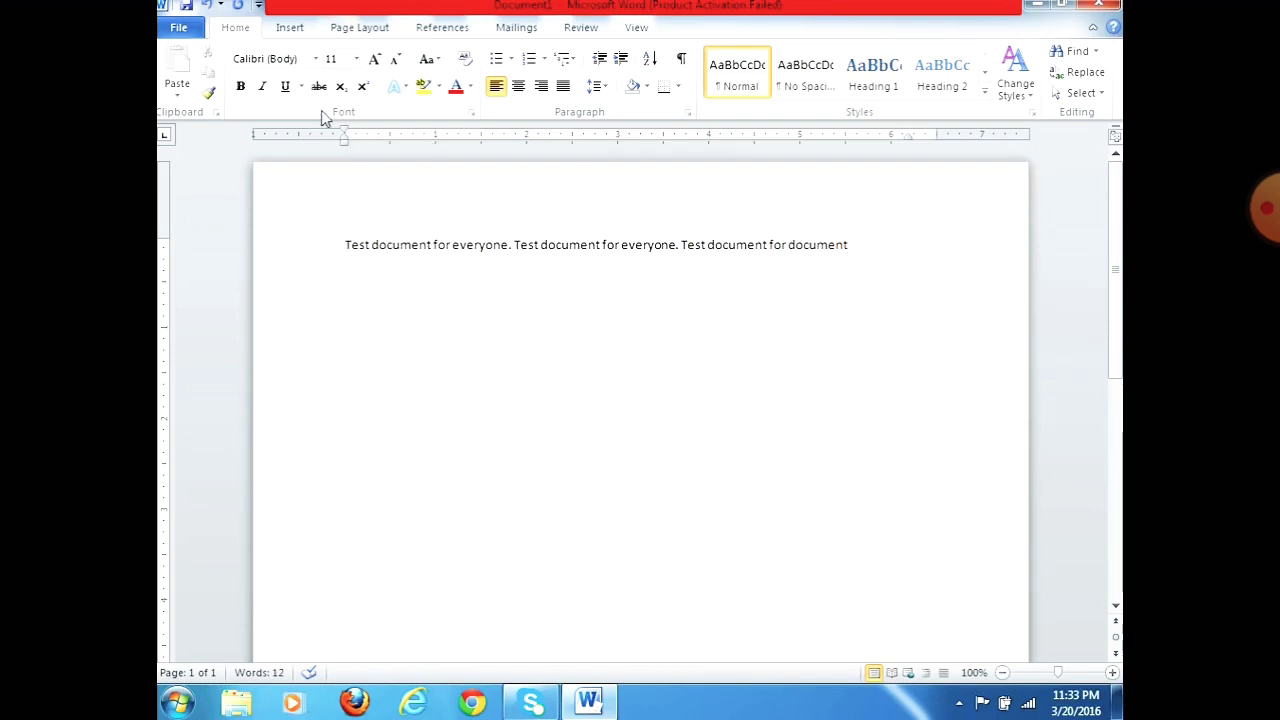
left_click(771, 106)
left_click(378, 115)
left_click(388, 110)
left_click(471, 111)
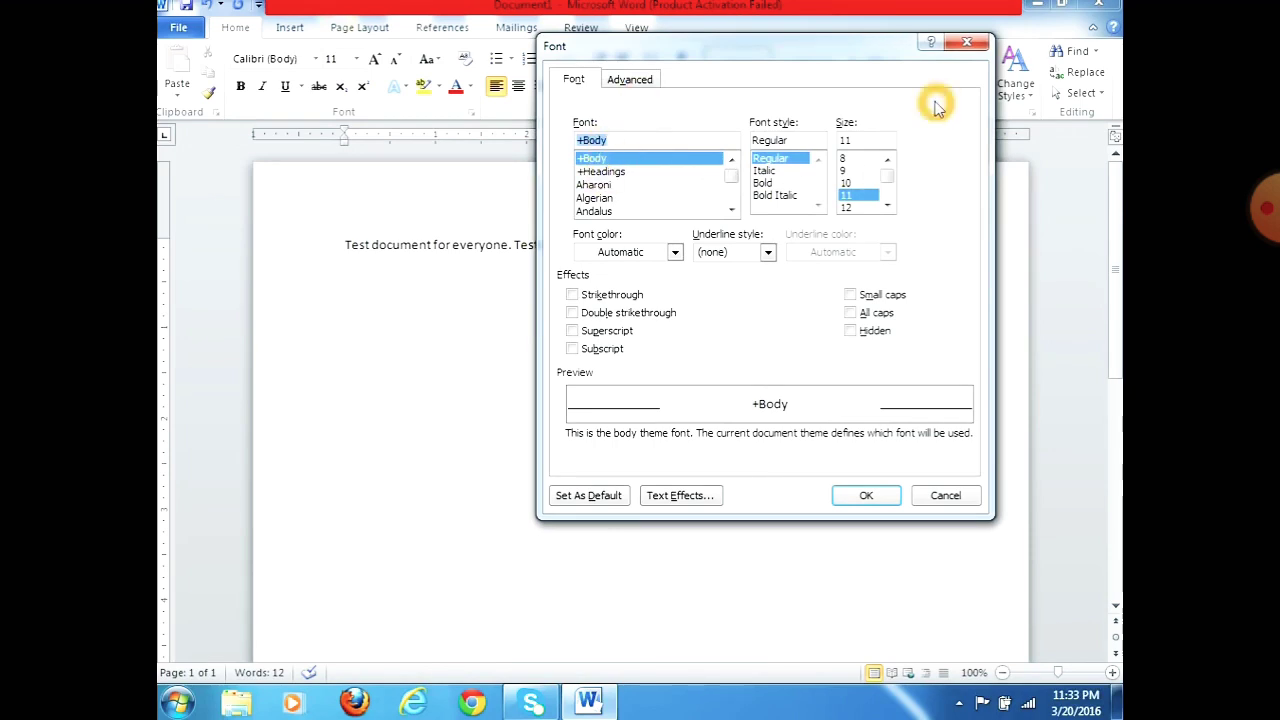
left_click(967, 44)
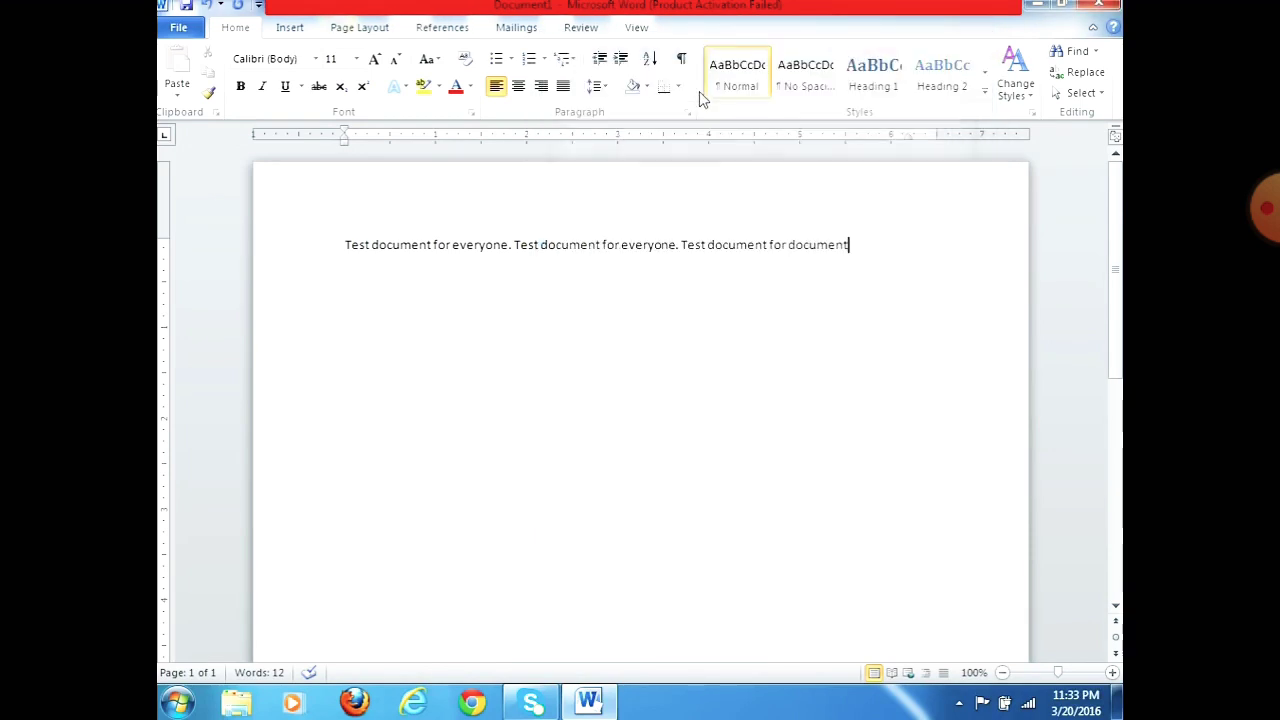
left_click(687, 113)
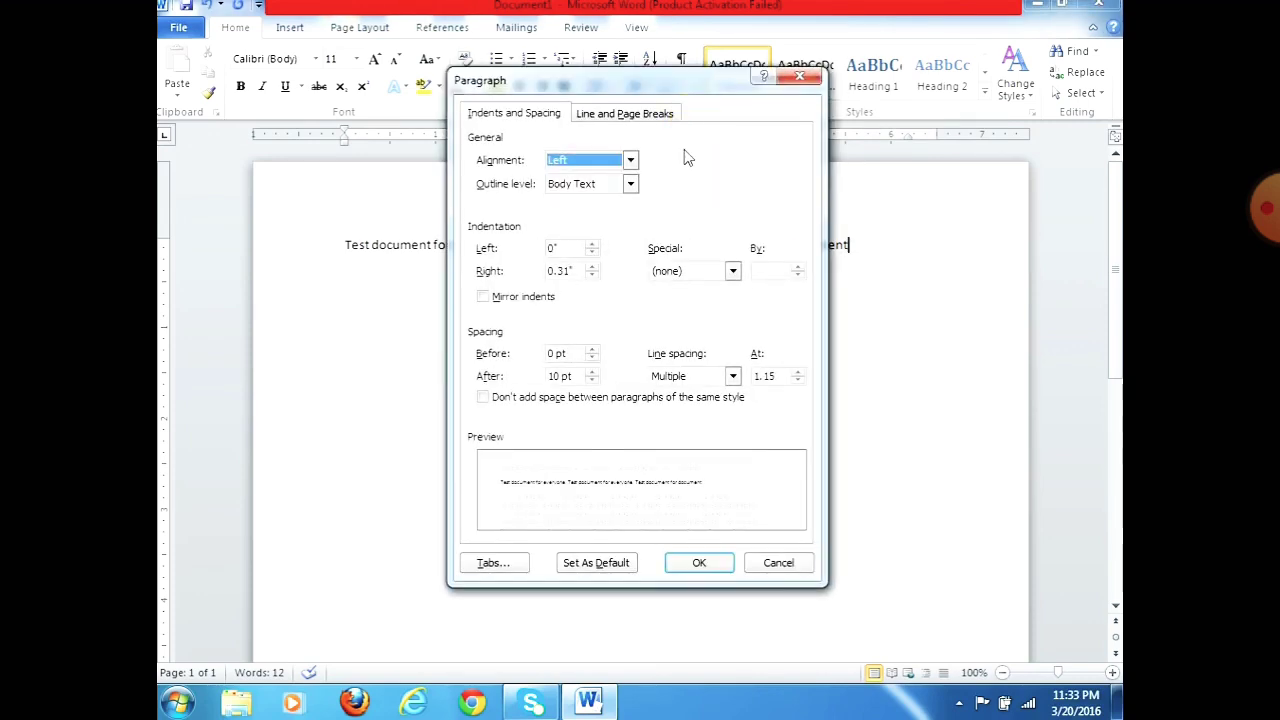
left_click(800, 77)
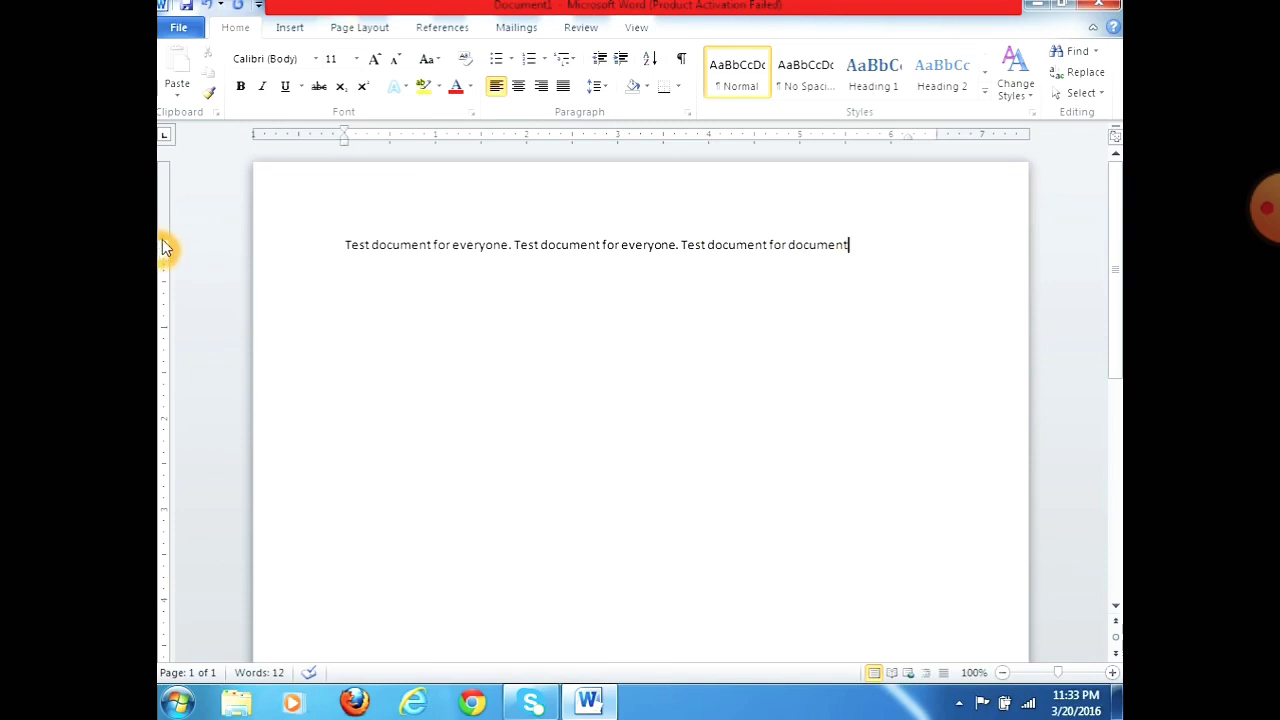
Drag the top margin boundary on the vertical ruler up slightly
left_click_drag(164, 236, 164, 236)
left_click_drag(164, 287, 166, 236)
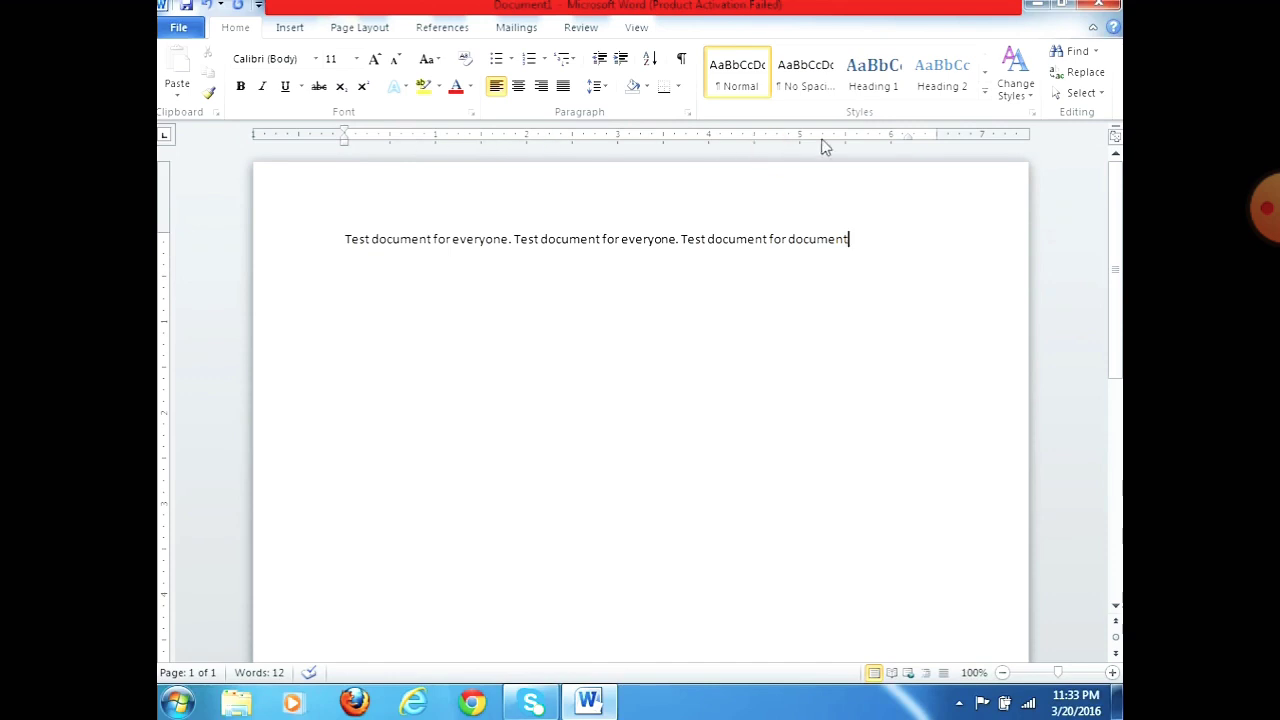
left_click(703, 148)
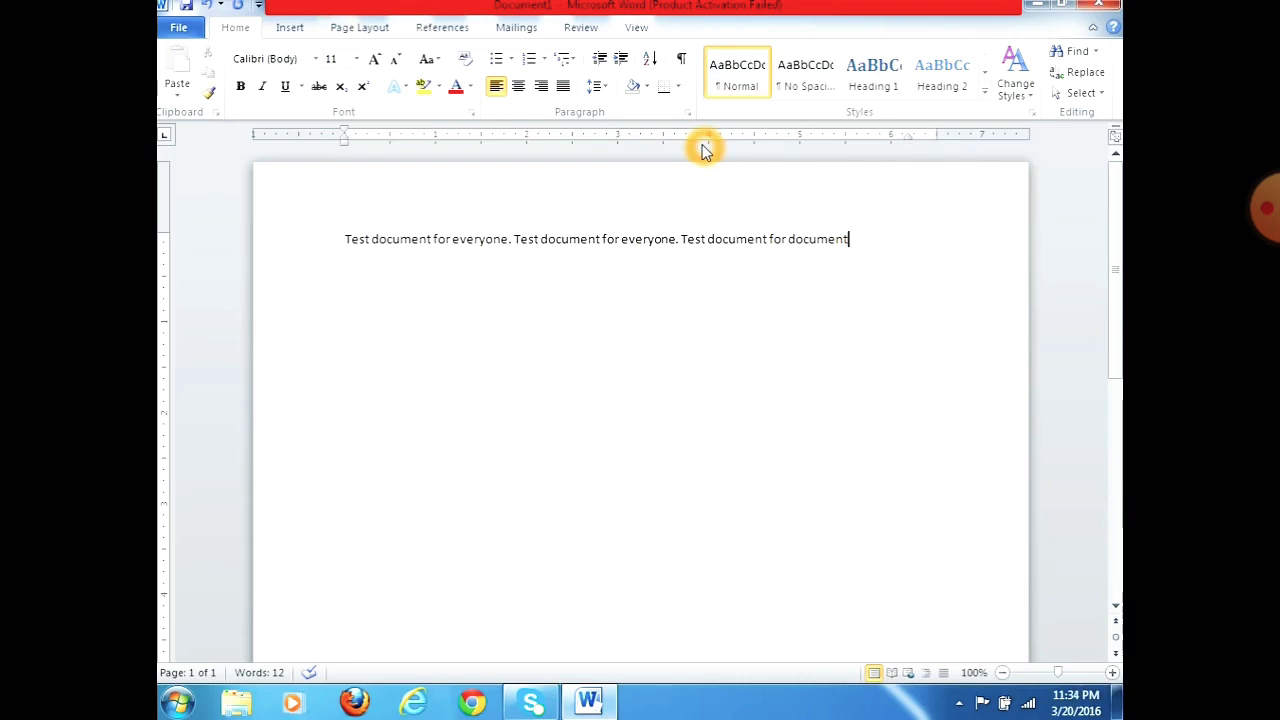
Move the paragraph's right indent marker leftward on the horizontal ruler
mouse_move(937, 134)
left_mouse_down()
mouse_move(805, 134)
mouse_move(890, 133)
left_mouse_up()
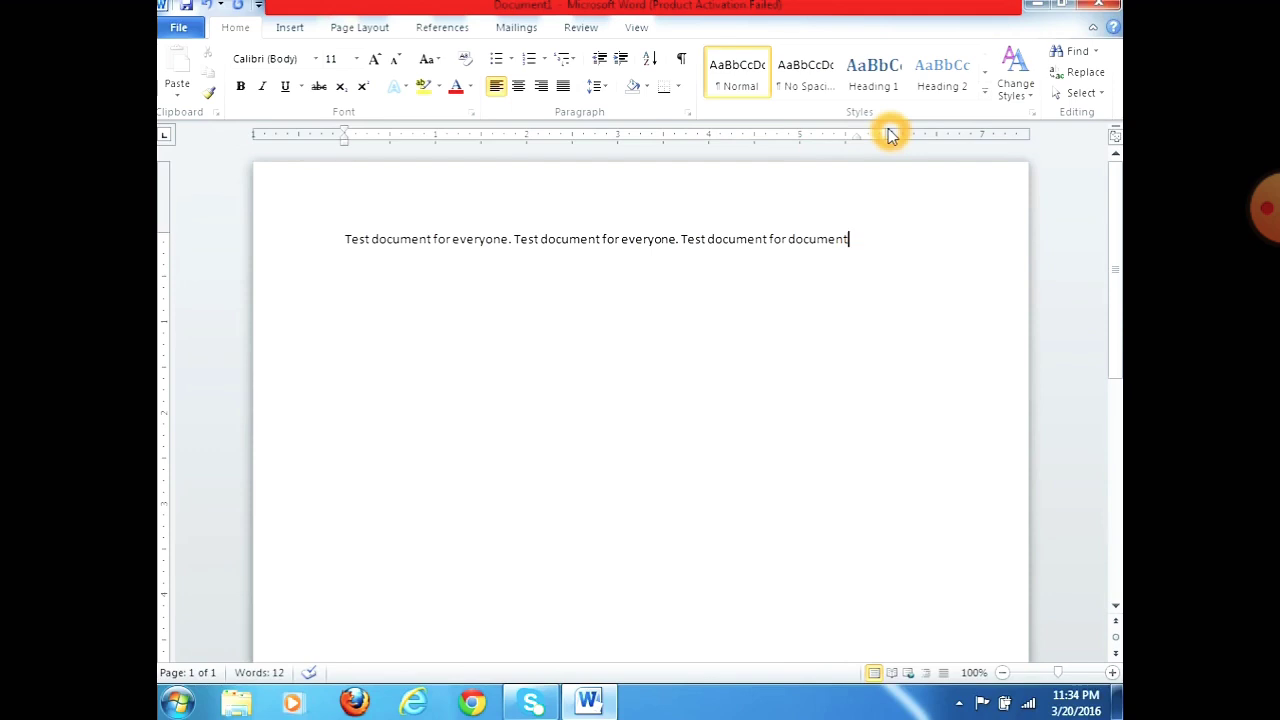
left_click_drag(1111, 266, 1118, 215)
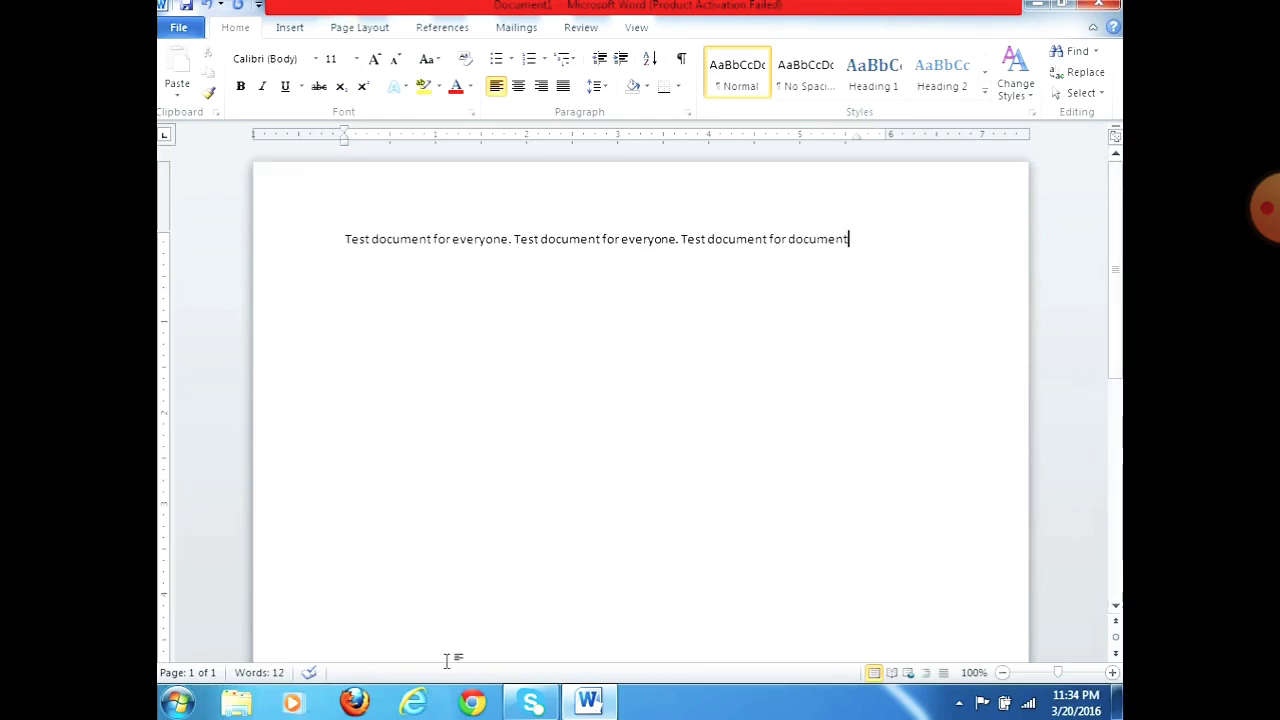
left_click(395, 655)
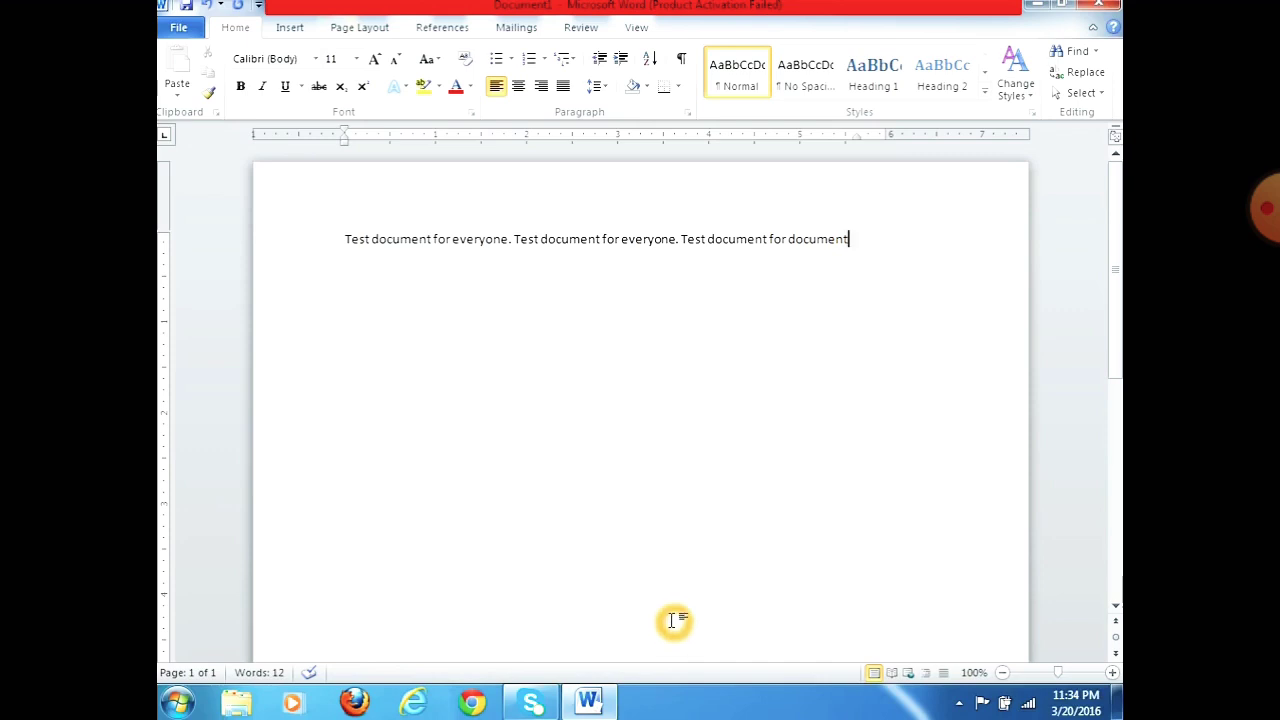
Split the window partway down the page from the View tab, then remove the split
left_click(638, 30)
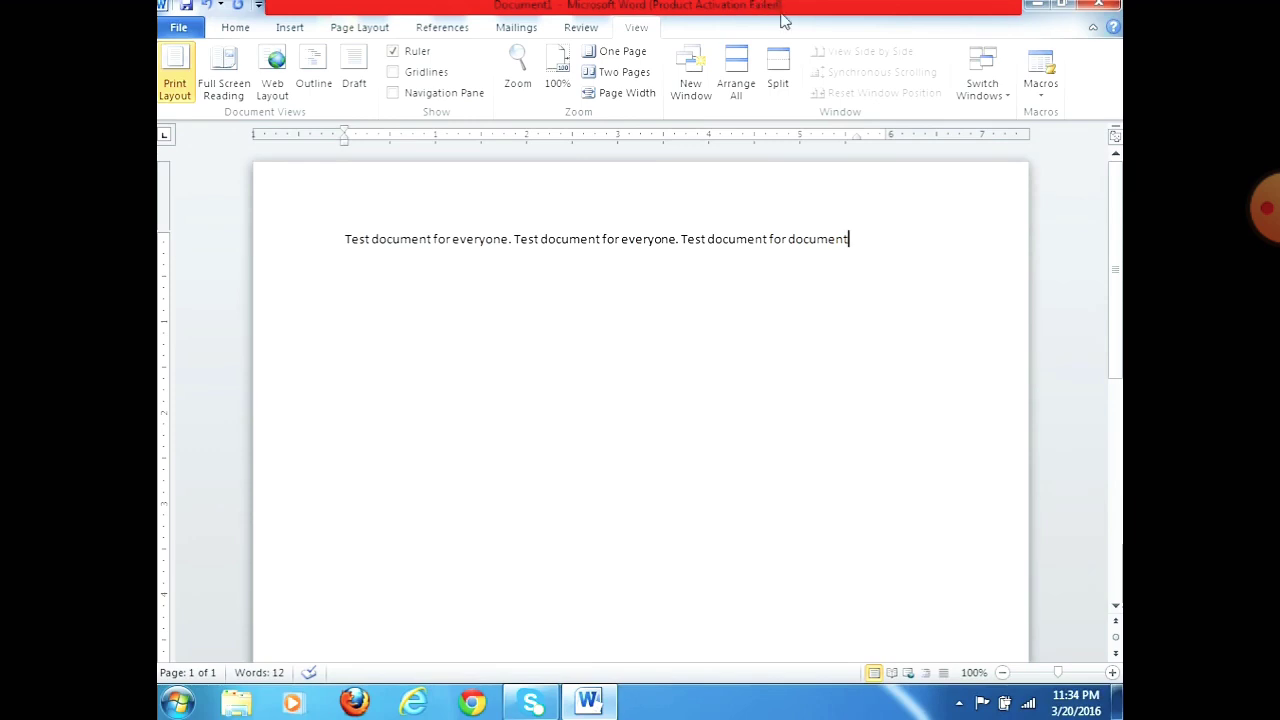
left_click(779, 70)
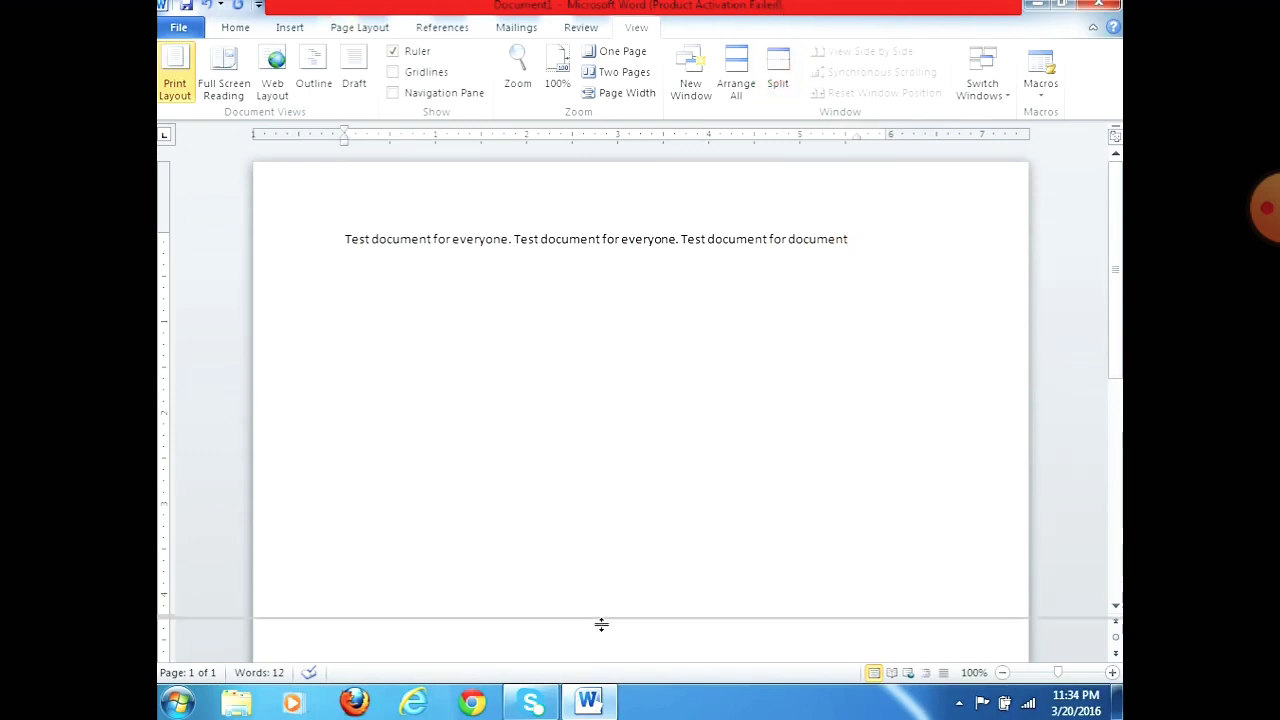
left_click(582, 401)
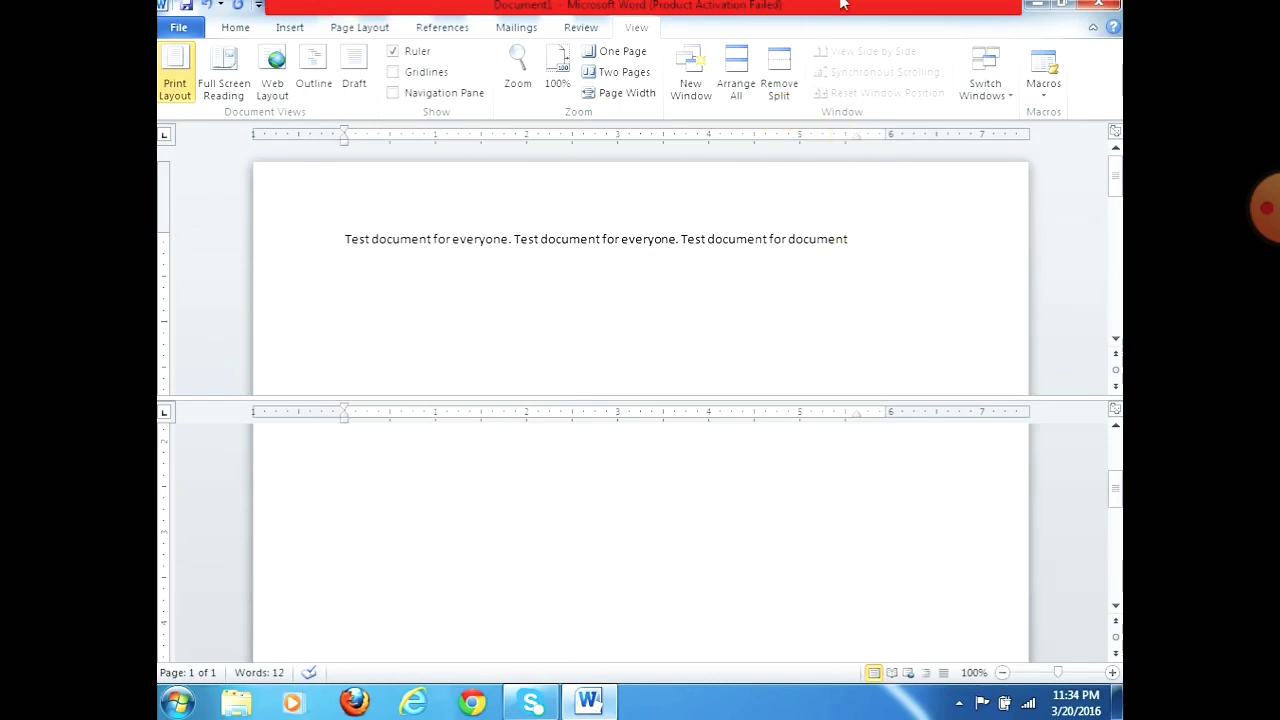
left_click(778, 83)
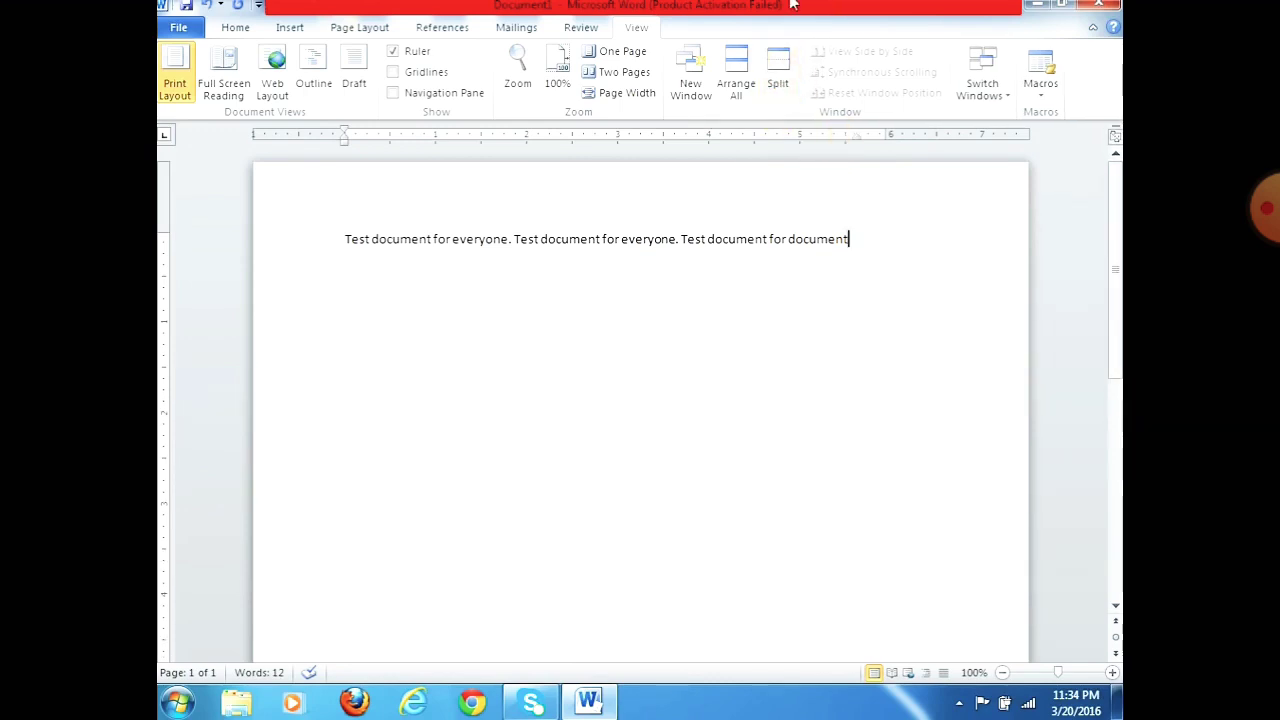
left_click(874, 678)
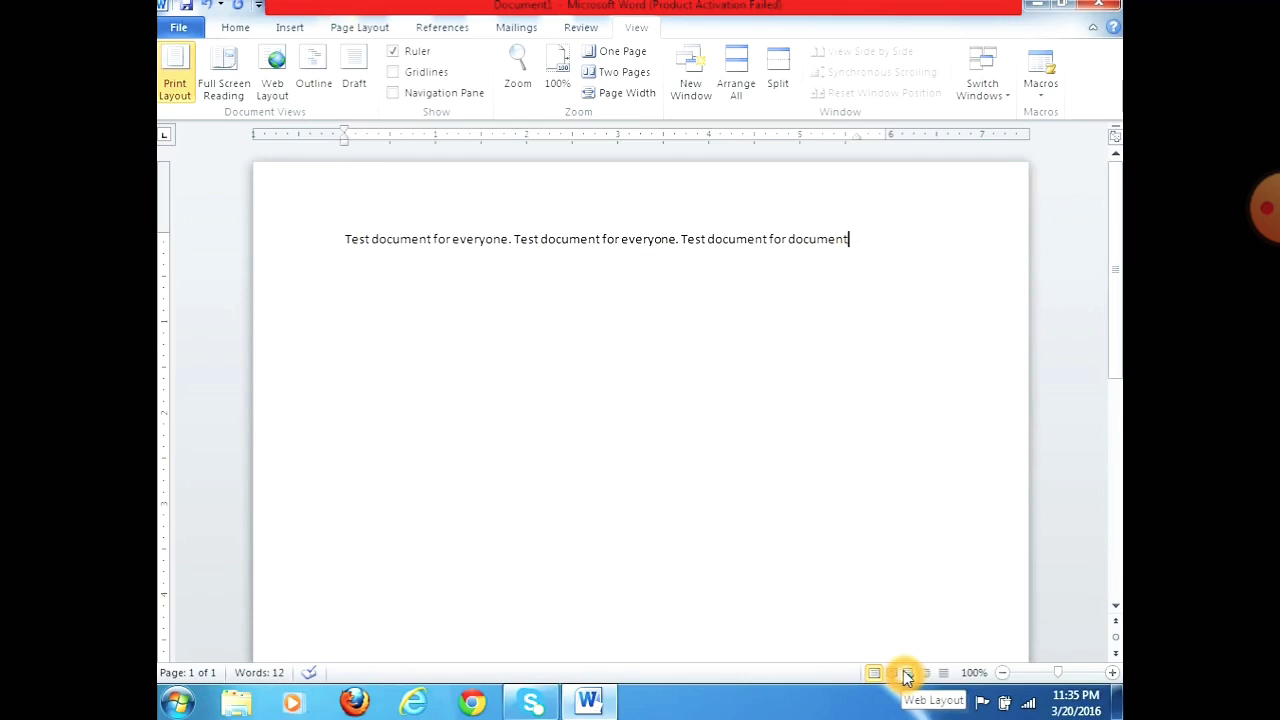
Create a new blank document, type the word 'type', and show its file information page
left_click(190, 30)
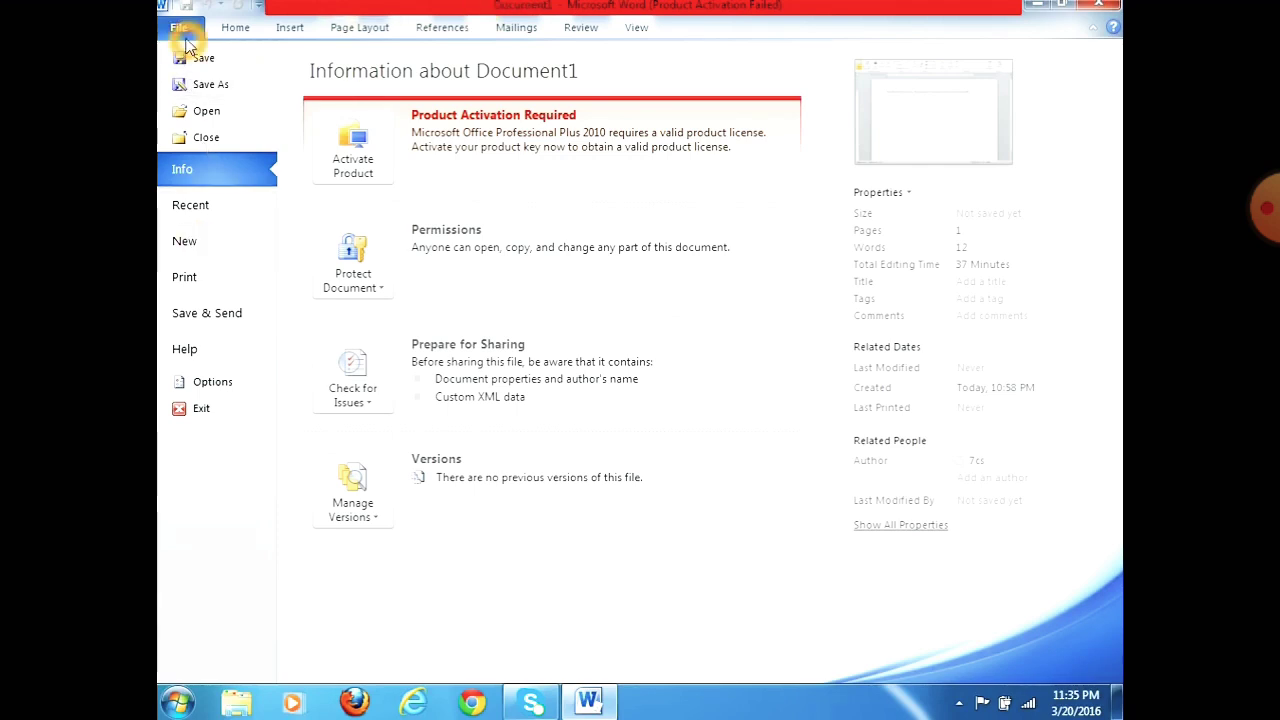
left_click(200, 242)
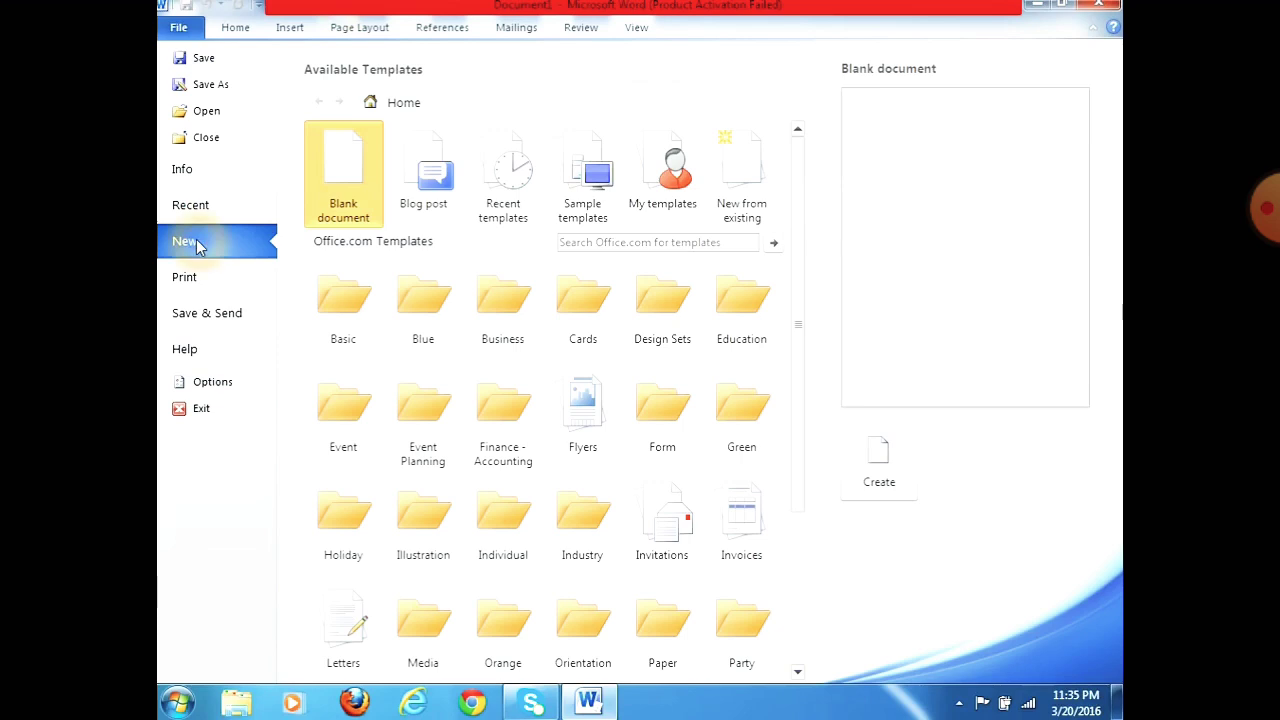
double_click(346, 188)
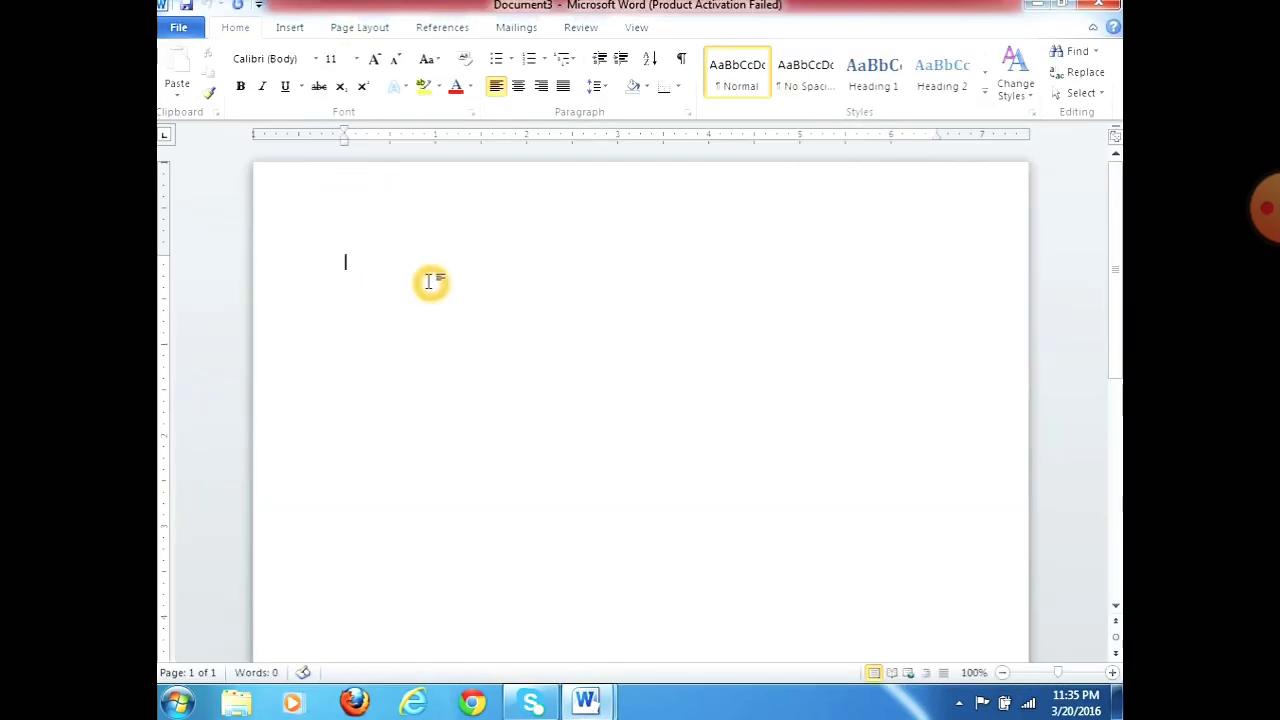
type("type")
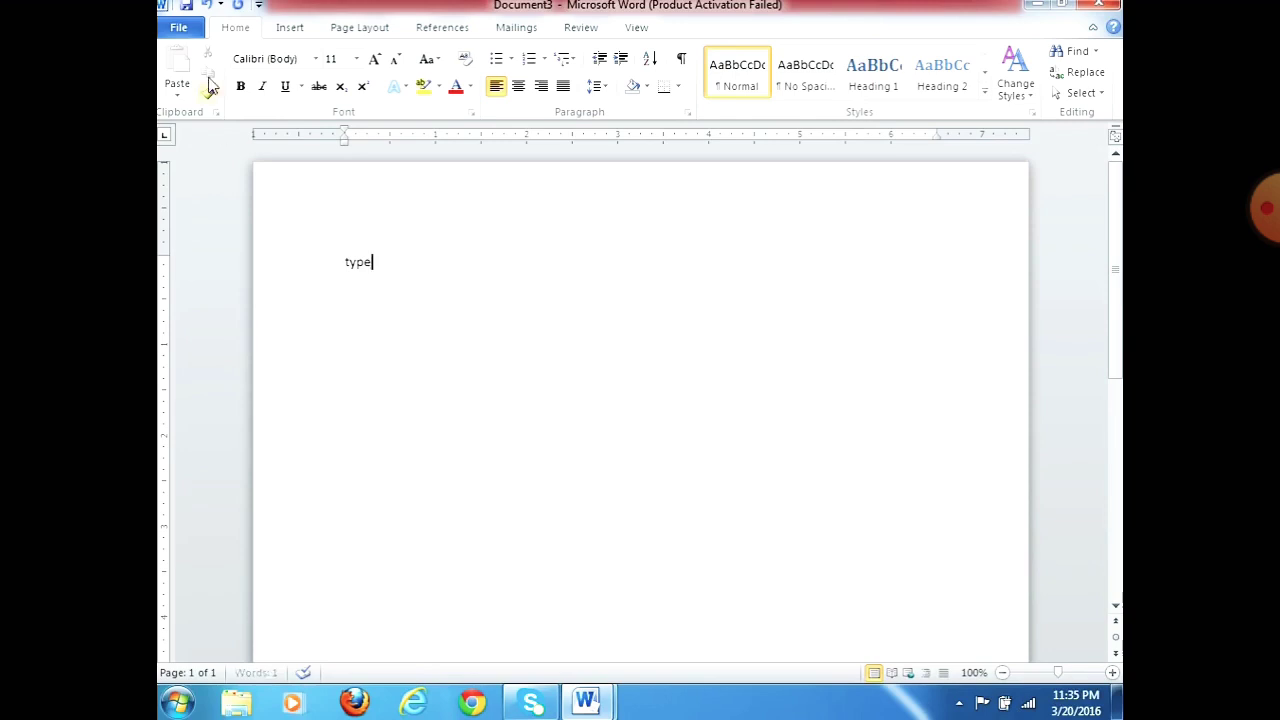
left_click(190, 29)
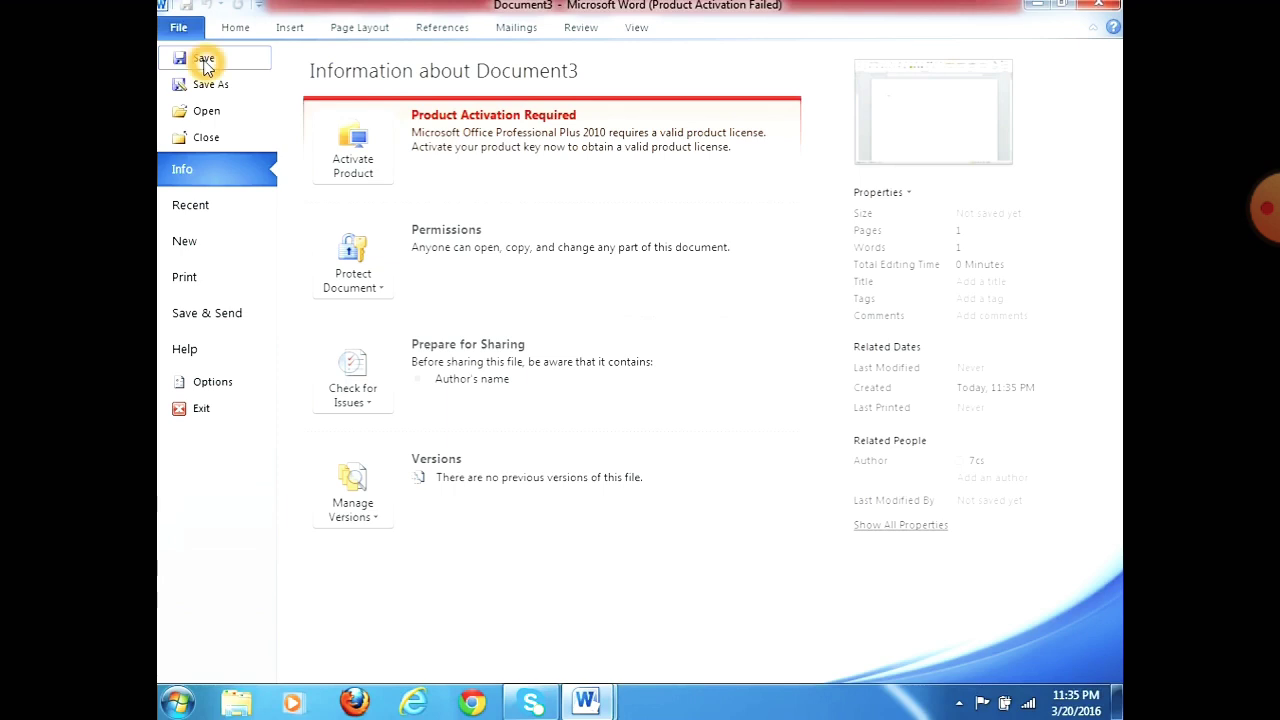
Save the new document to the Desktop as type.docx
left_click(204, 60)
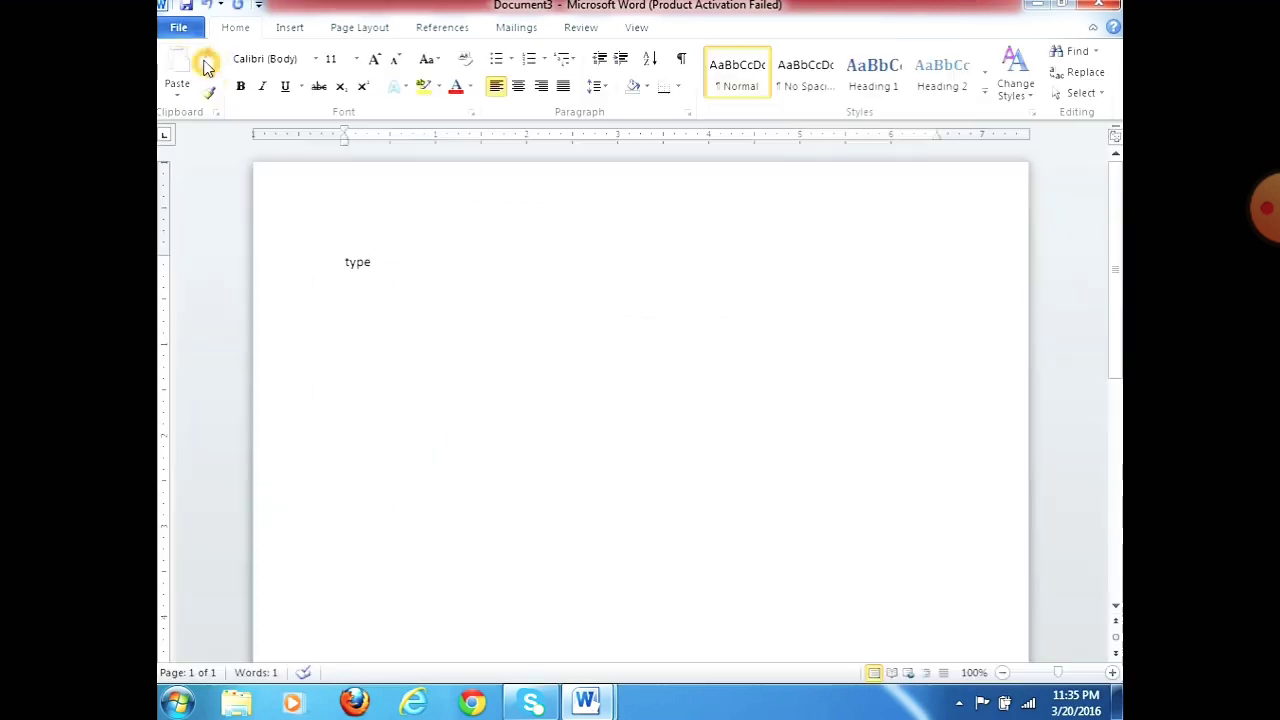
left_click(248, 160)
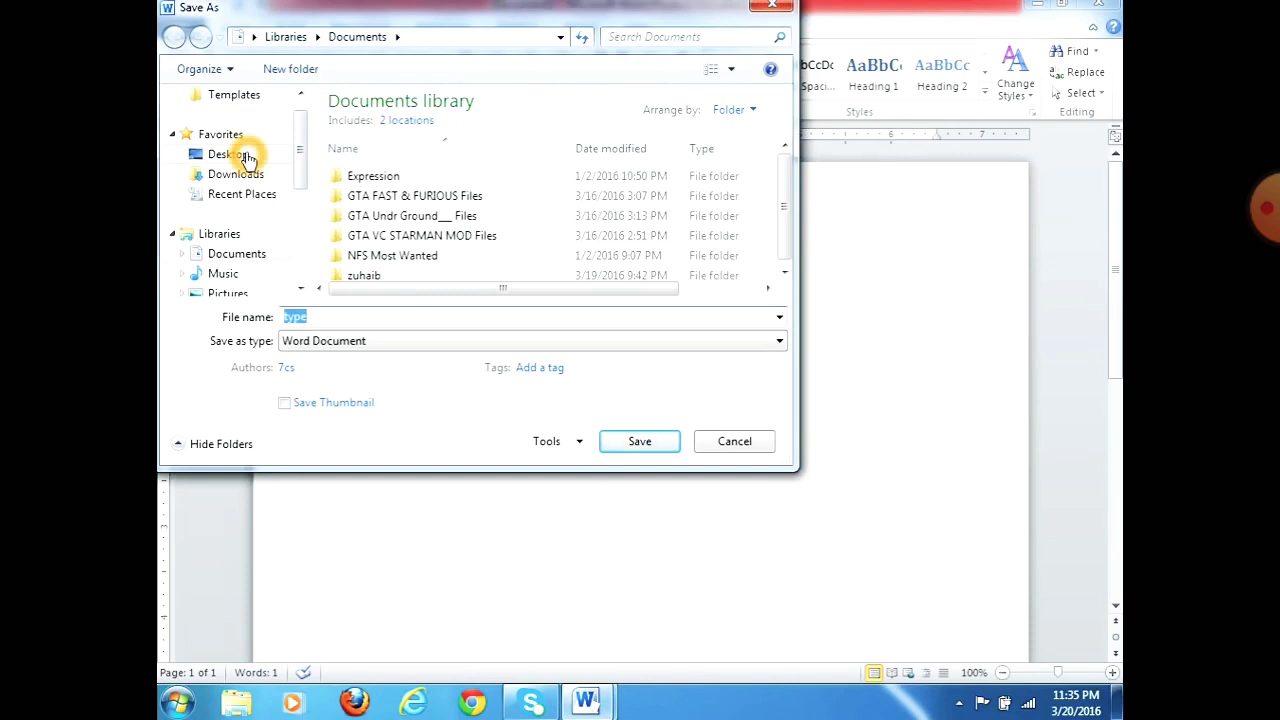
left_click(618, 445)
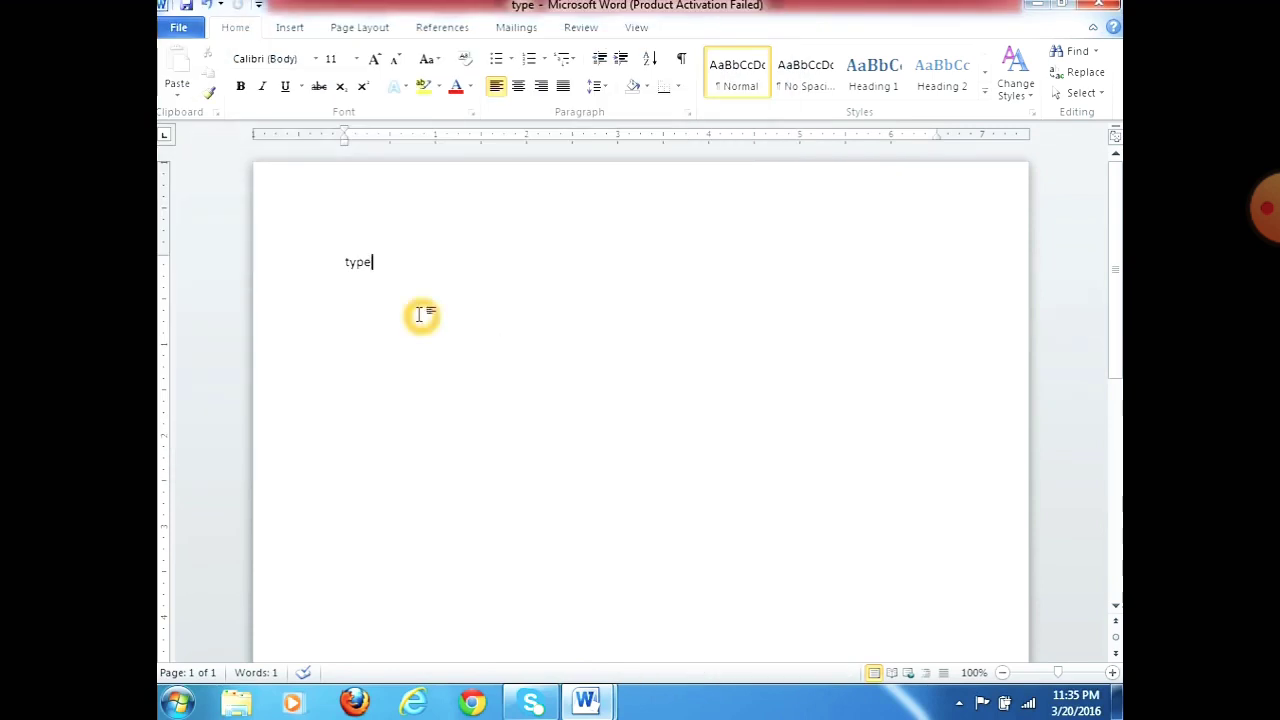
left_click(190, 28)
left_click(236, 88)
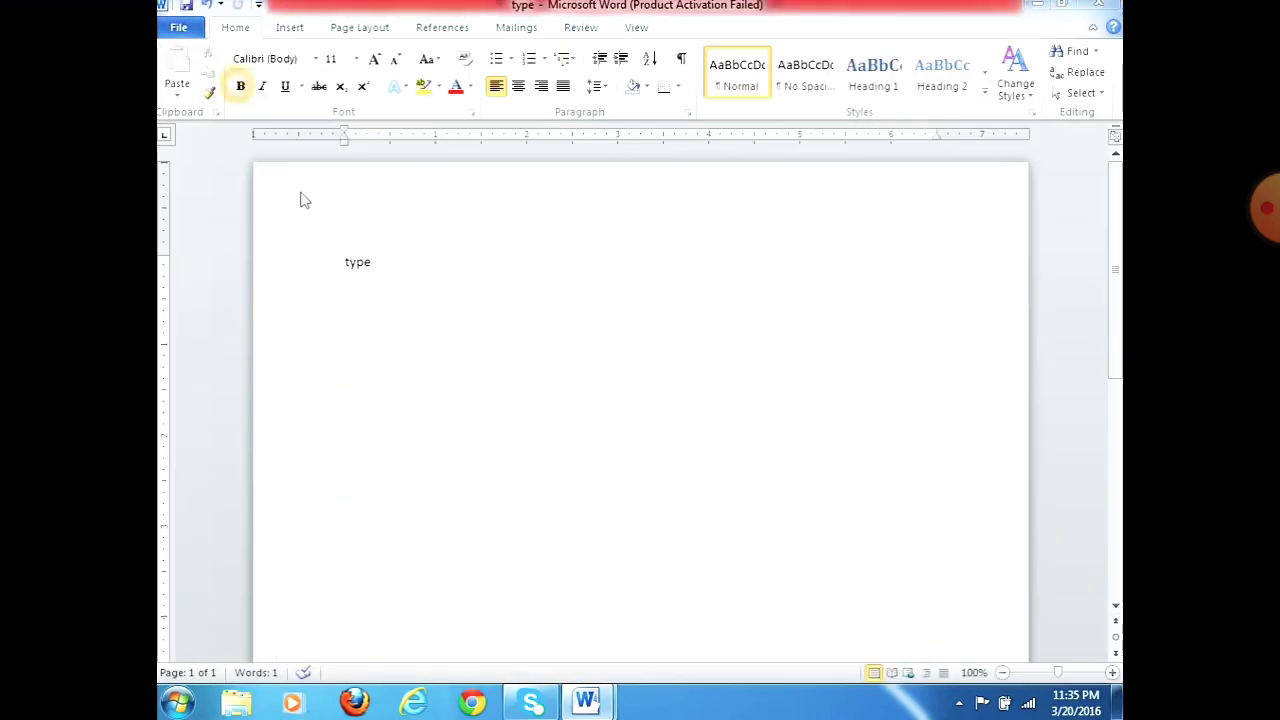
Save a Desktop copy named 'type' in Word 97-2003 Document format
left_click(445, 345)
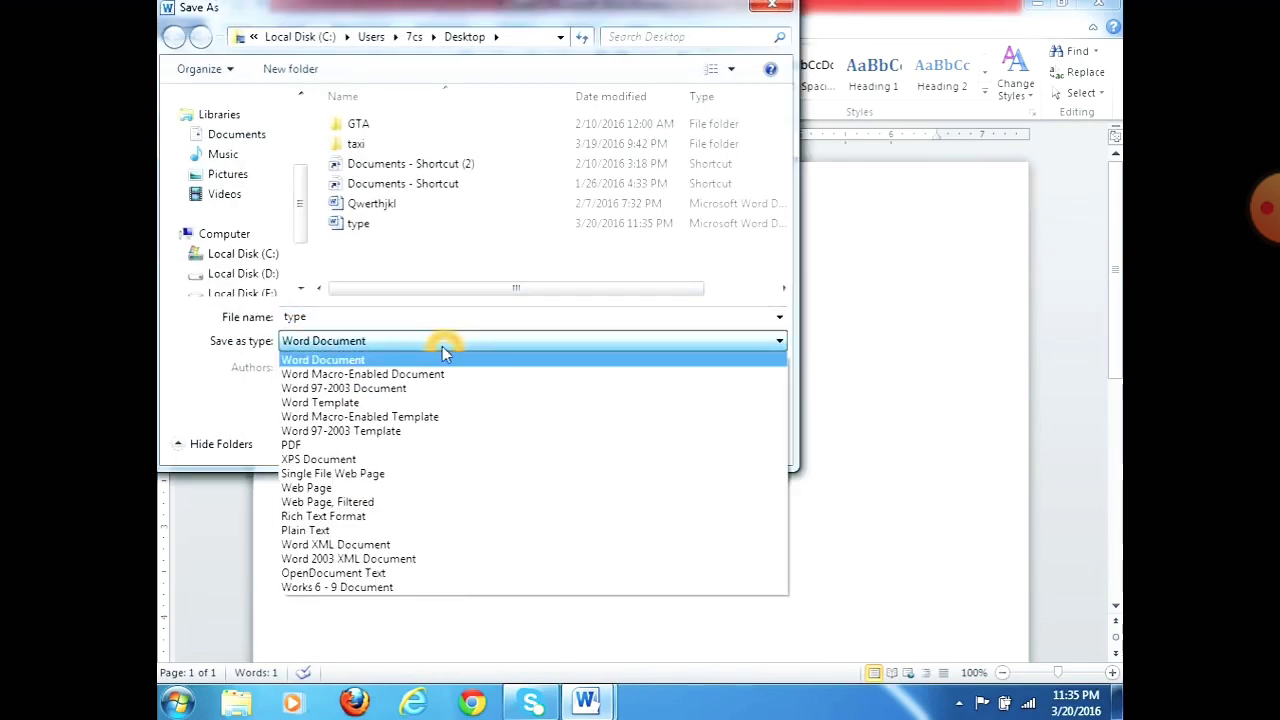
left_click_drag(420, 372, 409, 390)
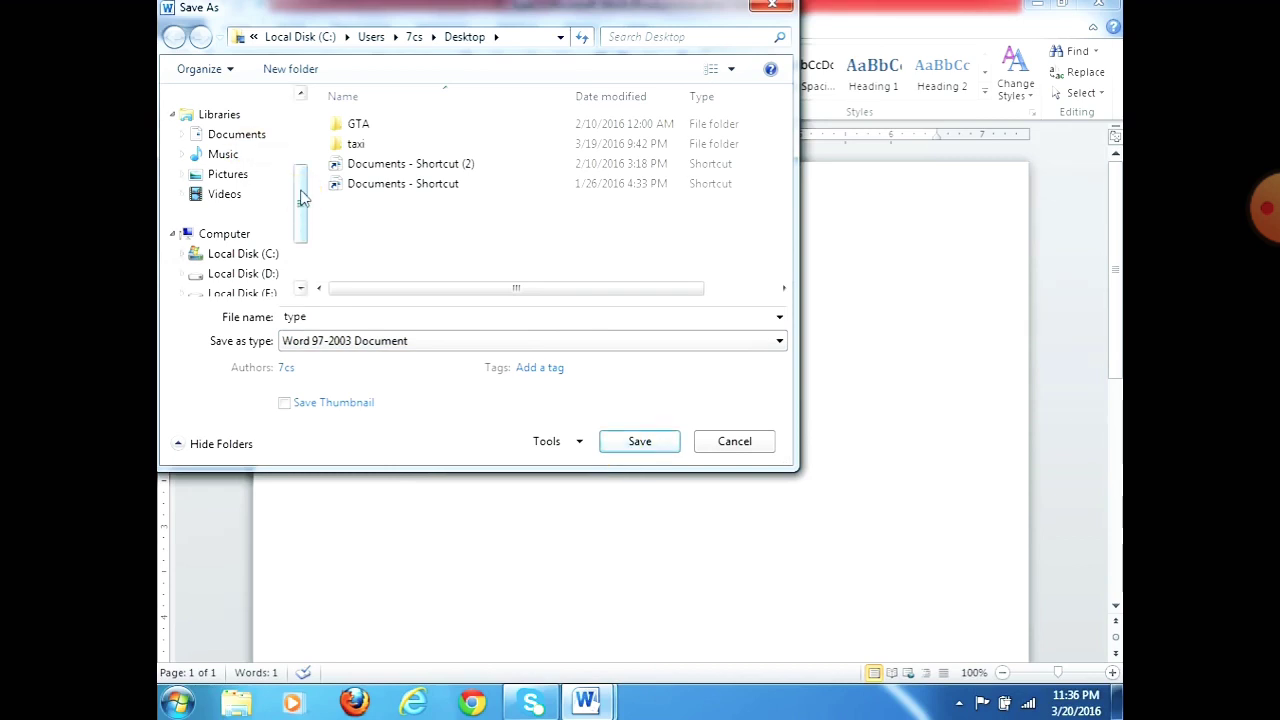
left_click_drag(303, 198, 303, 143)
left_click(228, 154)
left_click(628, 441)
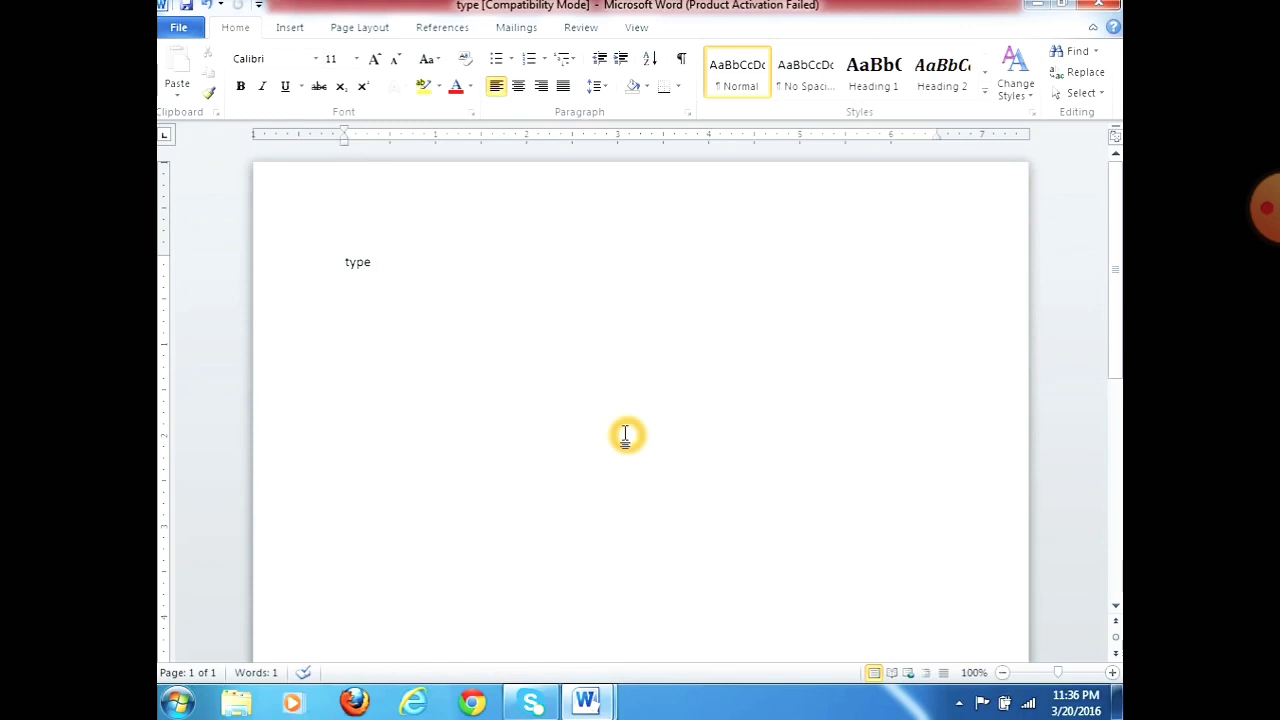
Browse to the Desktop in the Open dialog and open the Qwerthjkl file
left_click(181, 36)
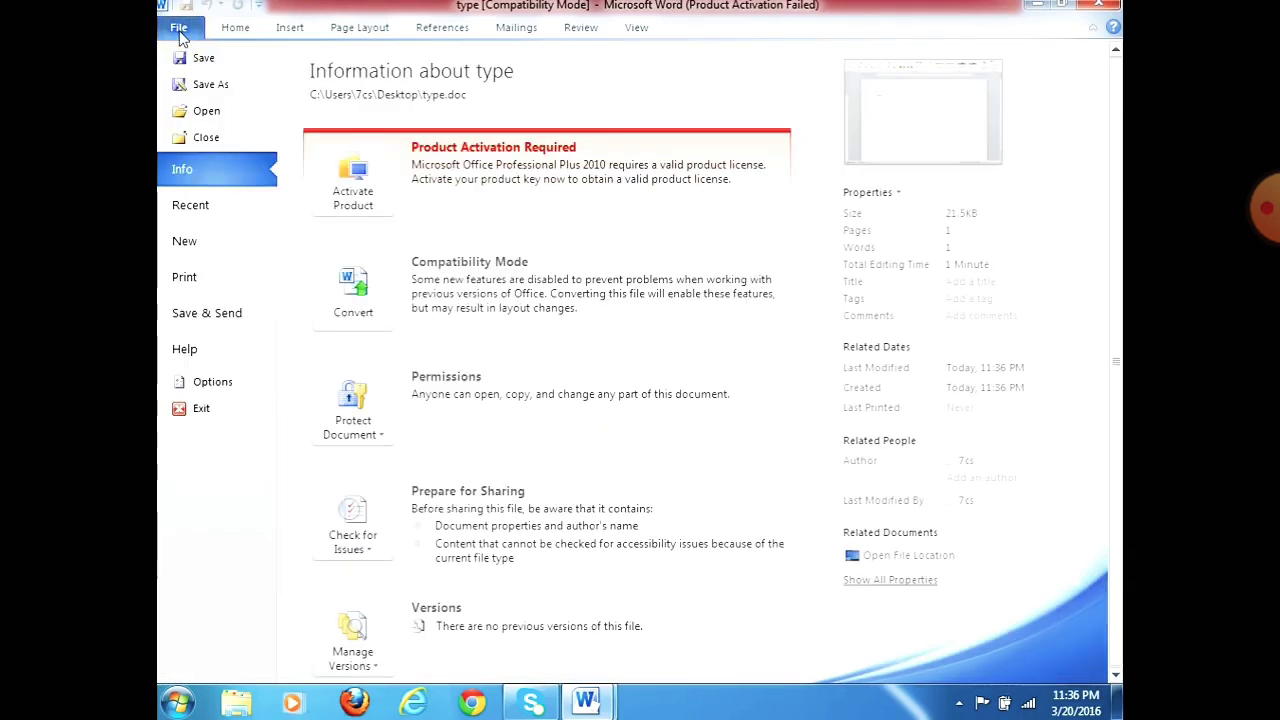
left_click(218, 112)
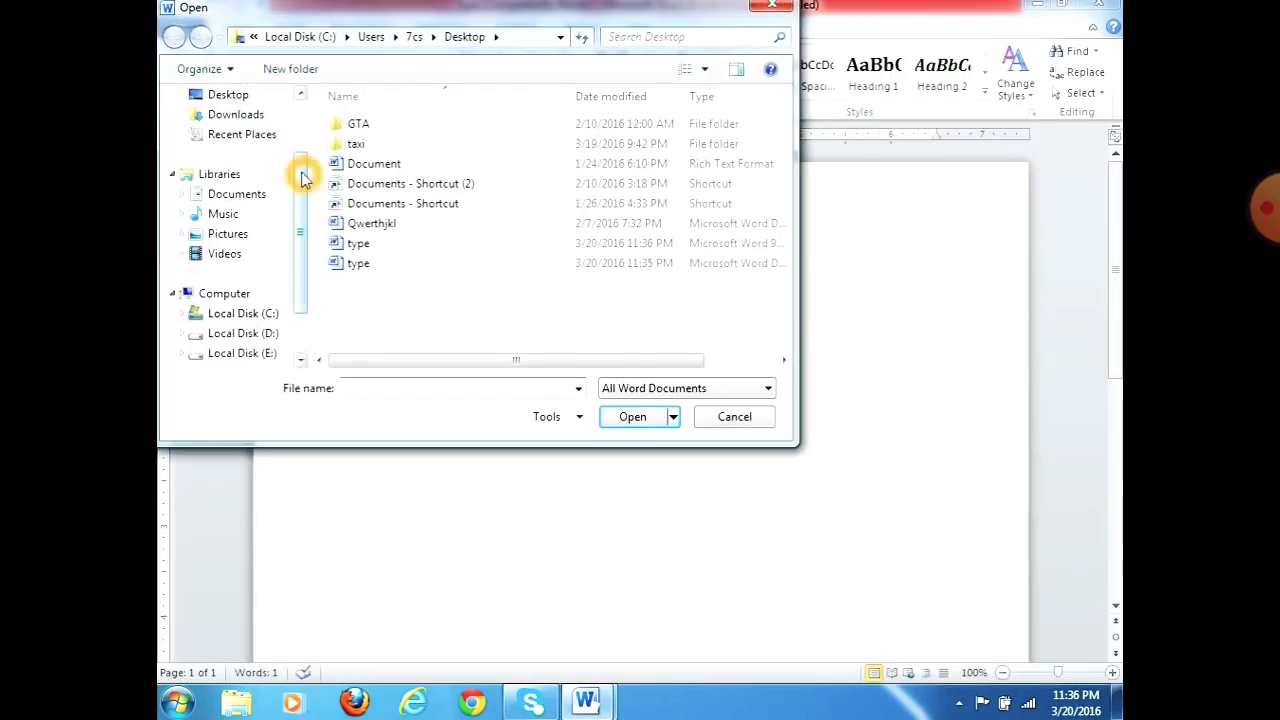
scroll(300, 172, "up", 2)
left_click(228, 188)
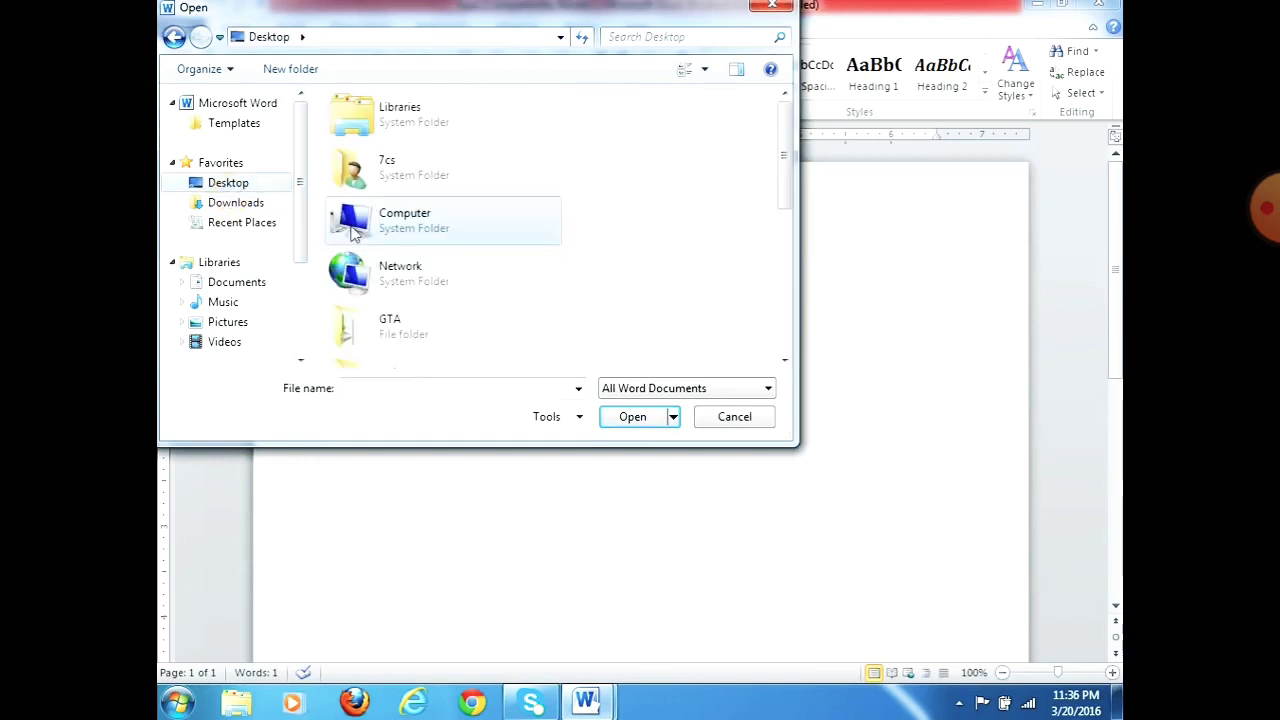
left_click_drag(788, 149, 786, 254)
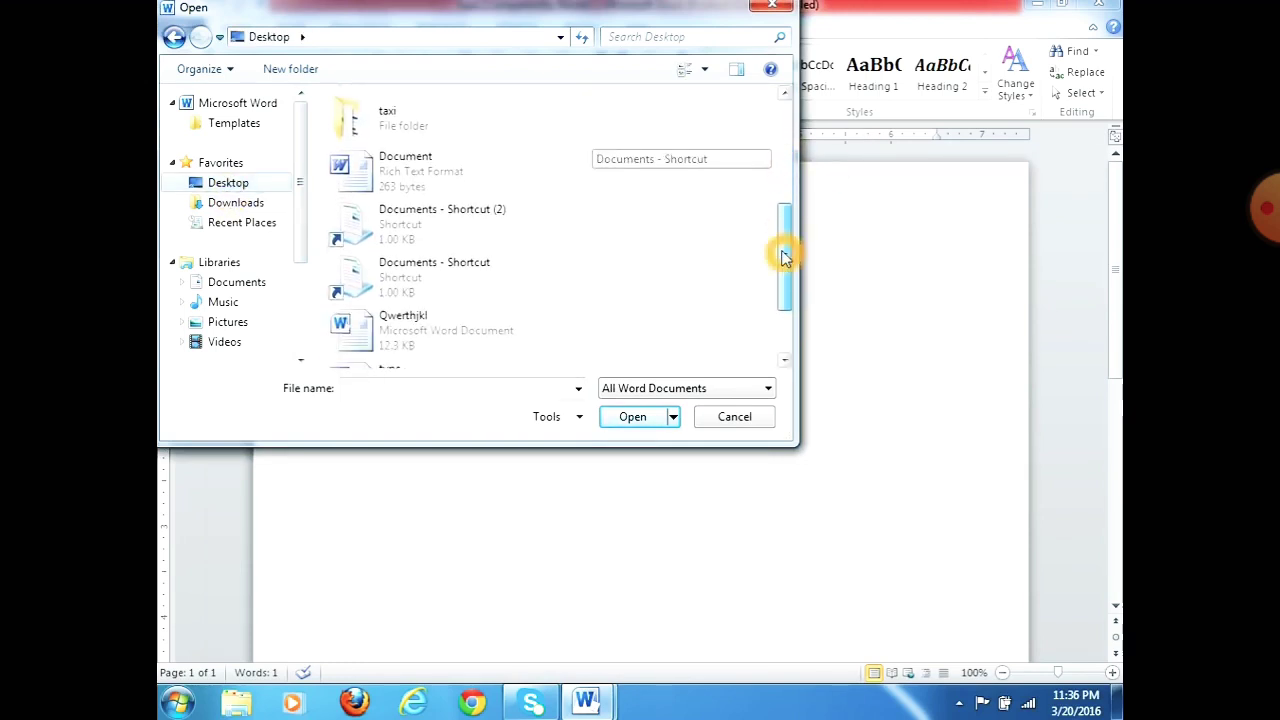
left_click(470, 338)
left_click(654, 420)
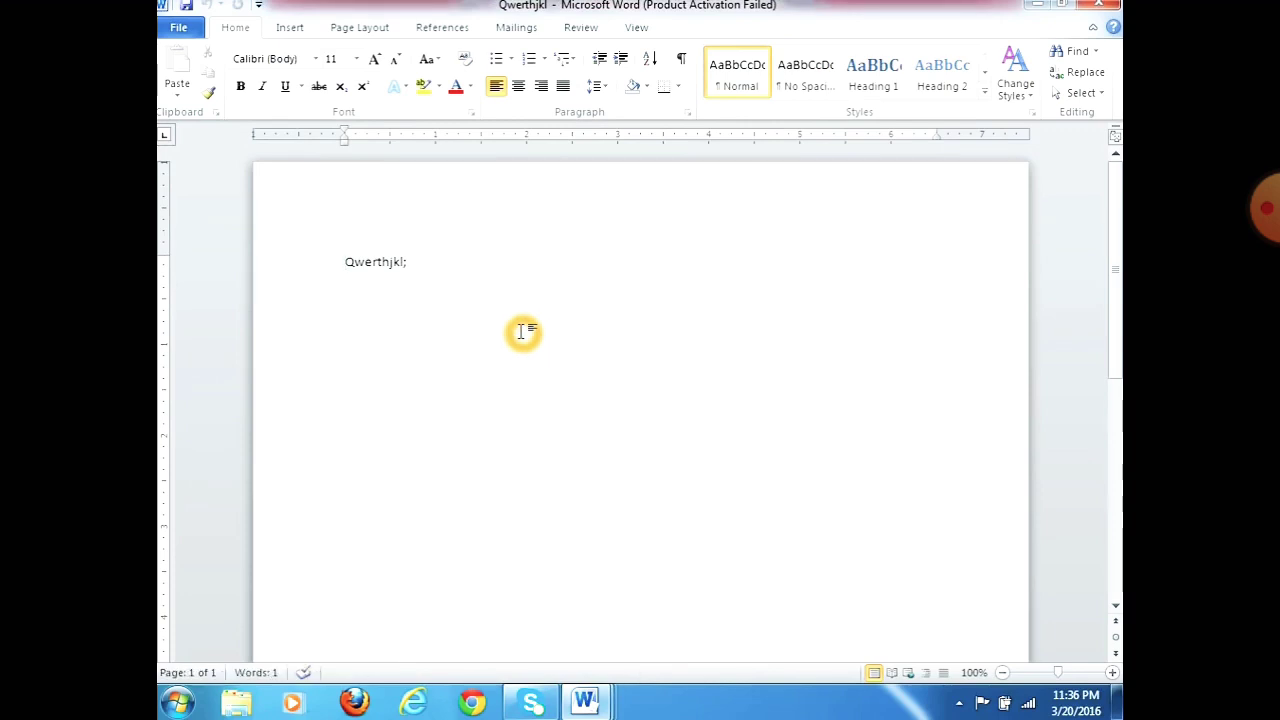
Close the Qwerthjkl document and then the type document
left_click(176, 29)
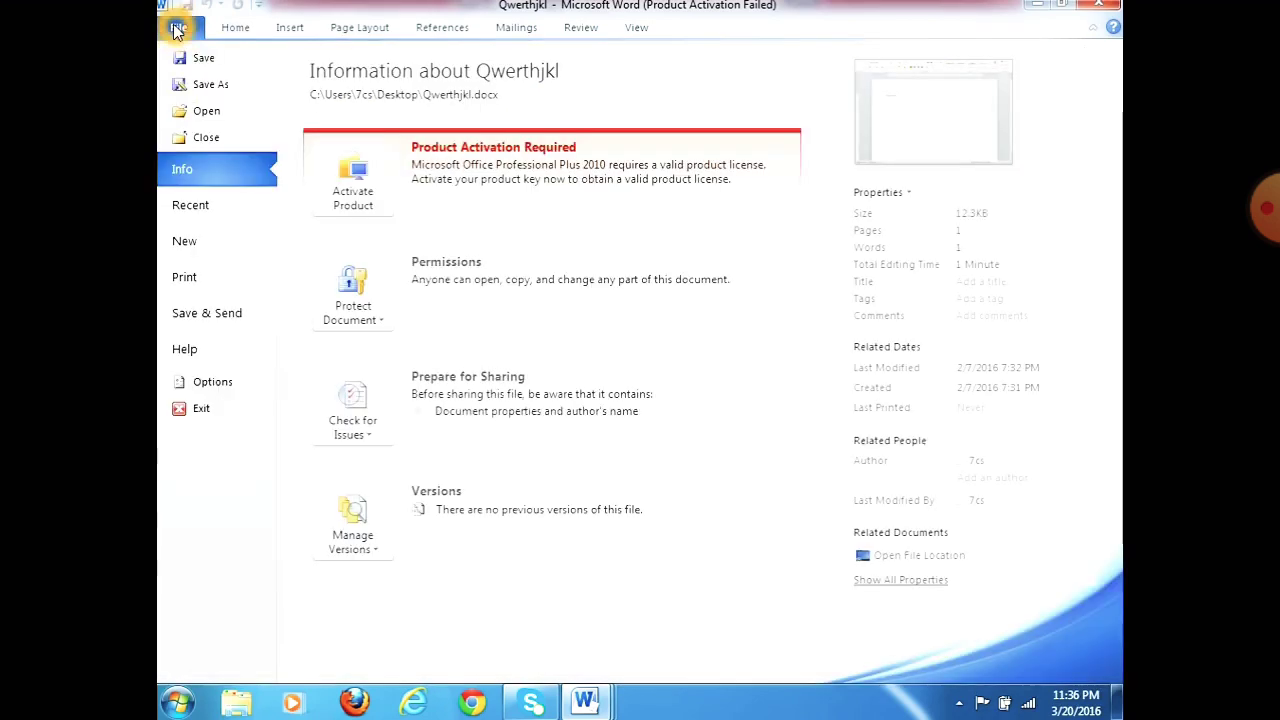
left_click(232, 148)
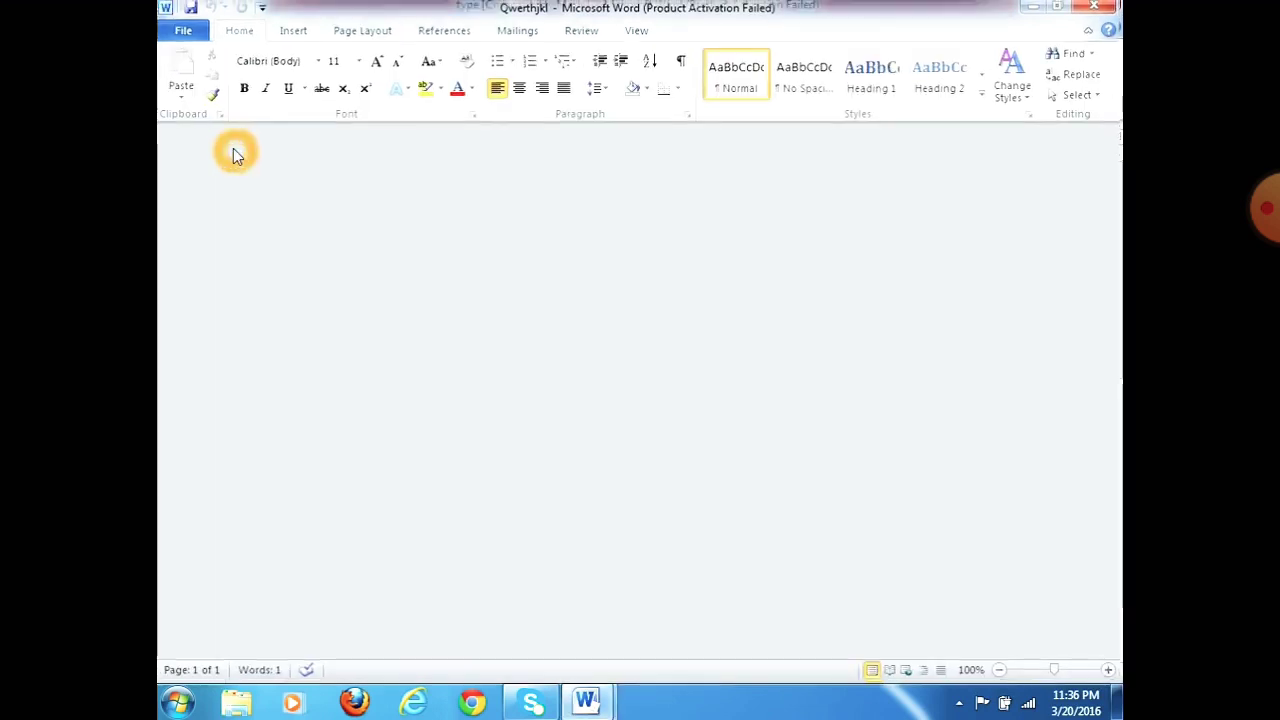
left_click(180, 30)
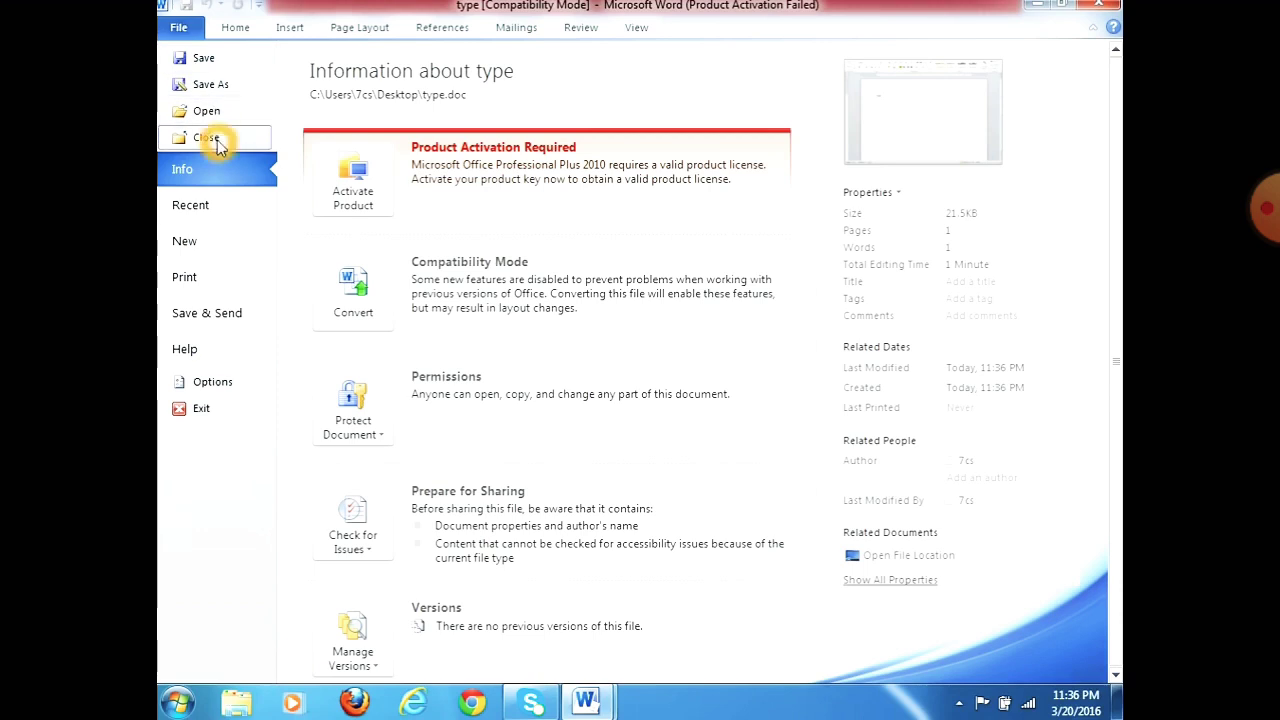
left_click(218, 137)
Exit Word from Document1's File menu, triggering the save-changes prompt
left_click(394, 323)
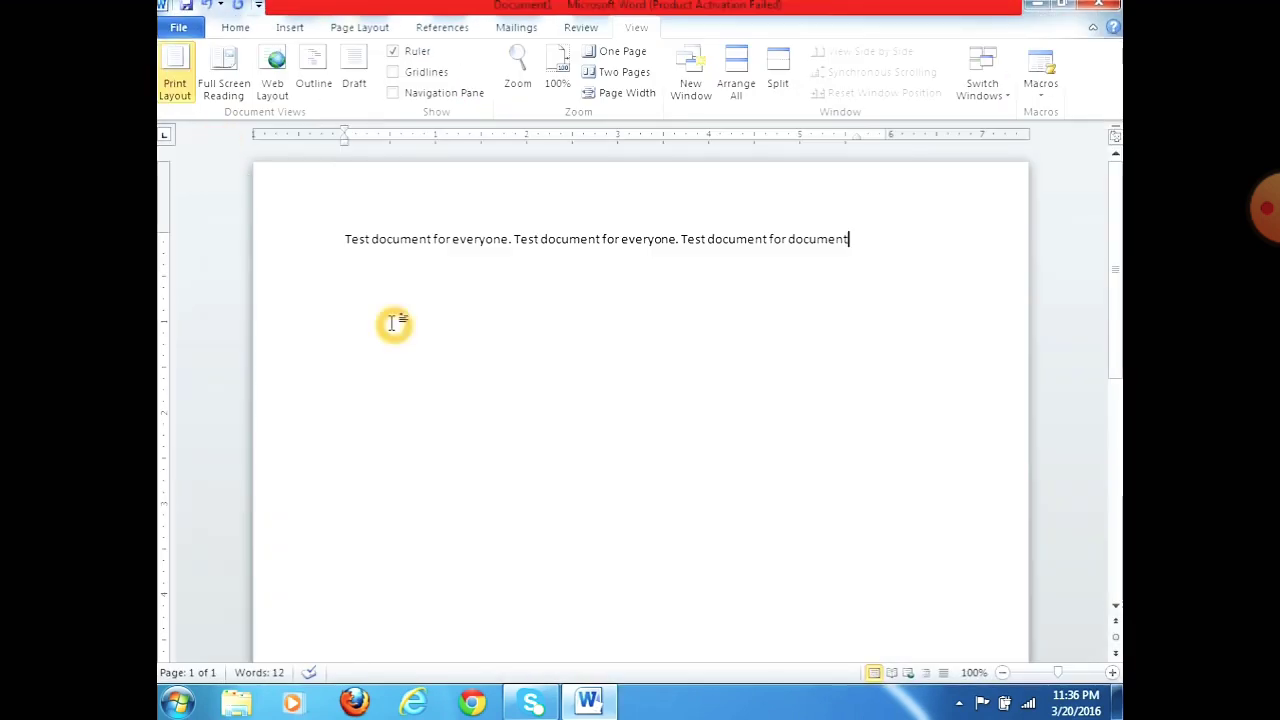
left_click(327, 272)
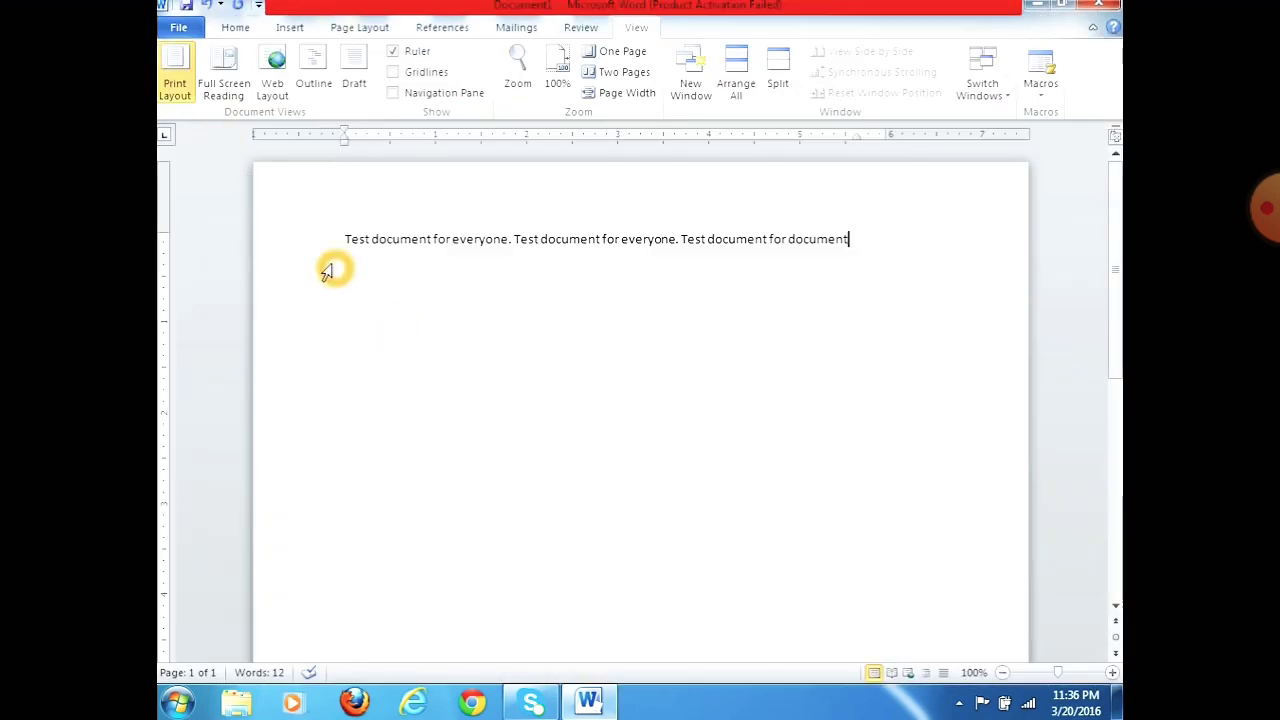
left_click(188, 30)
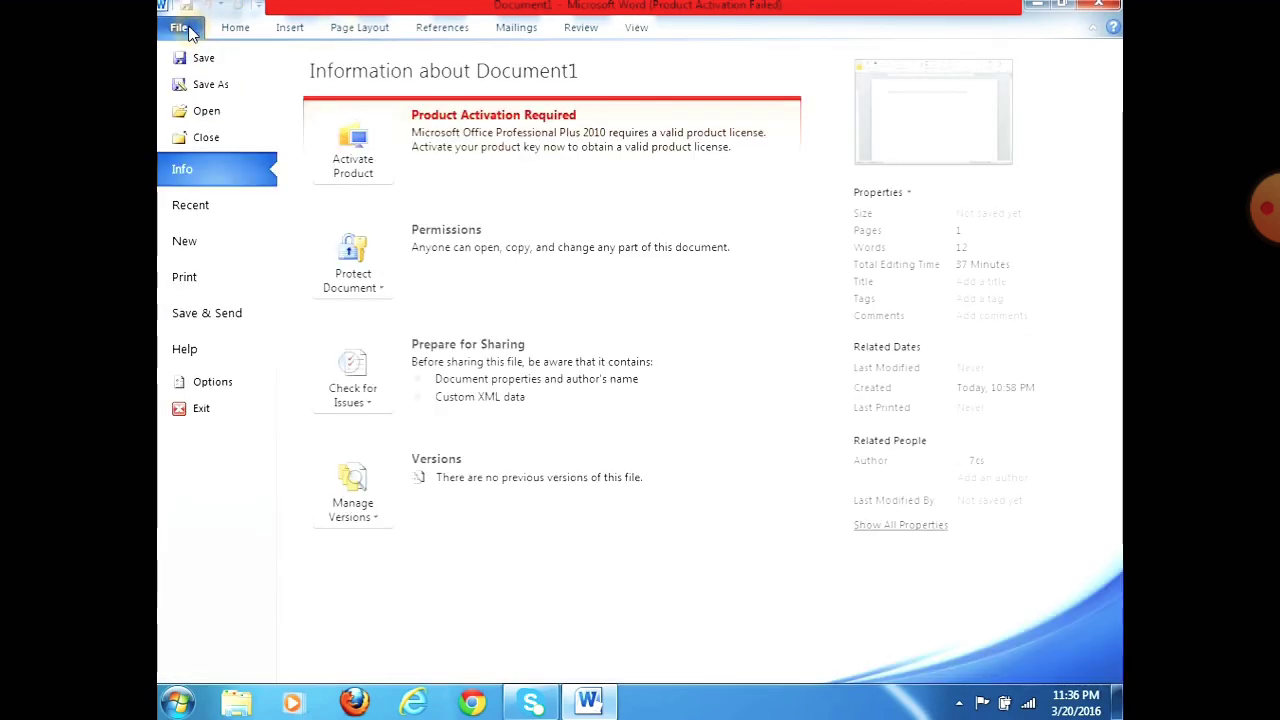
left_click(205, 139)
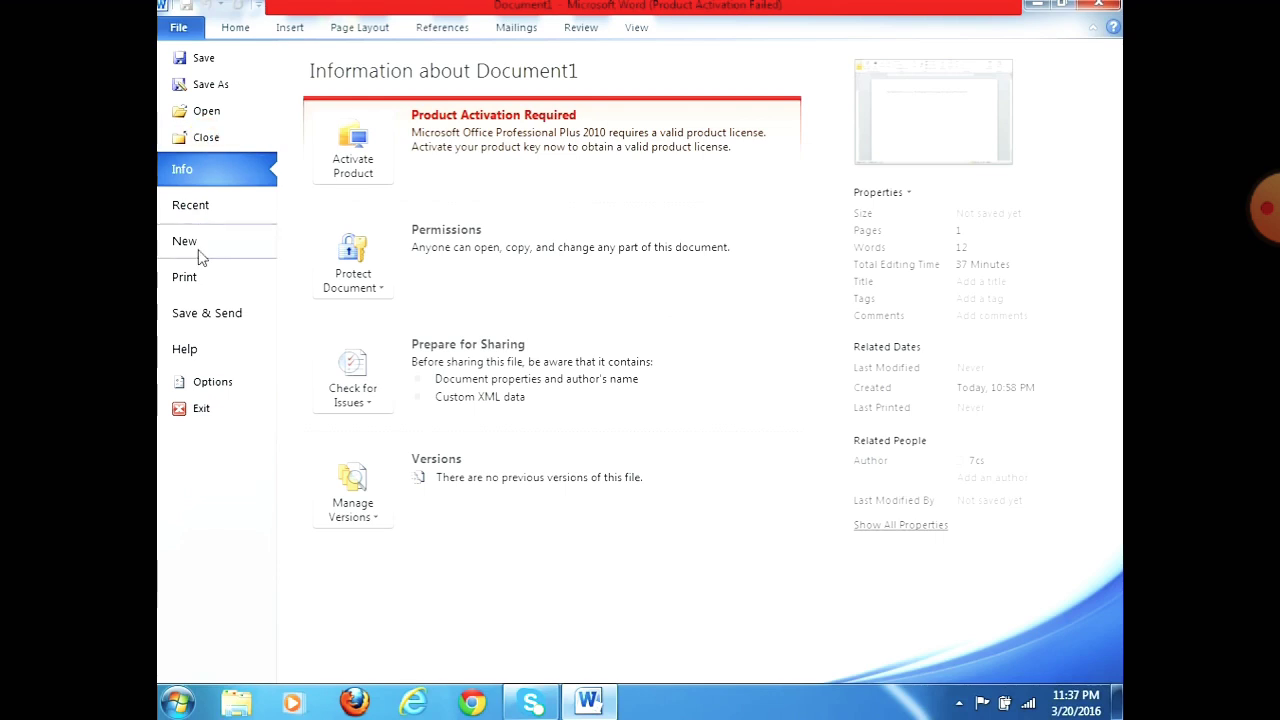
left_click(211, 410)
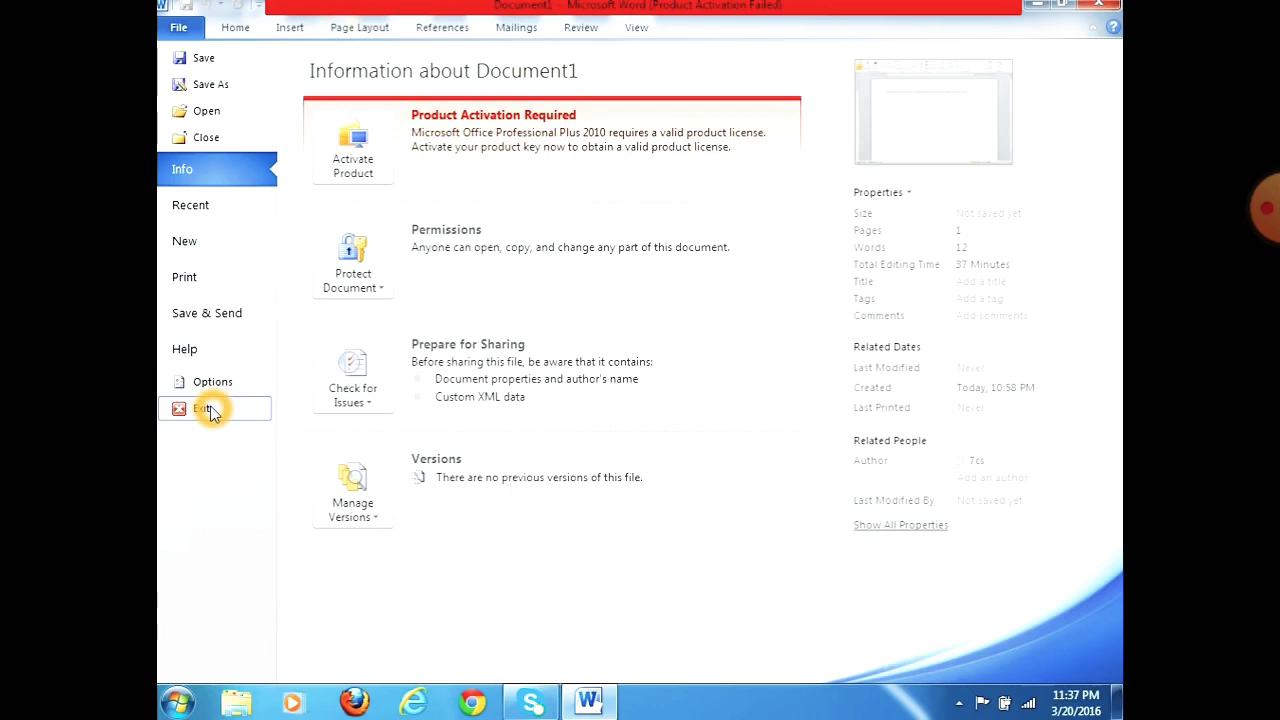
left_click(210, 411)
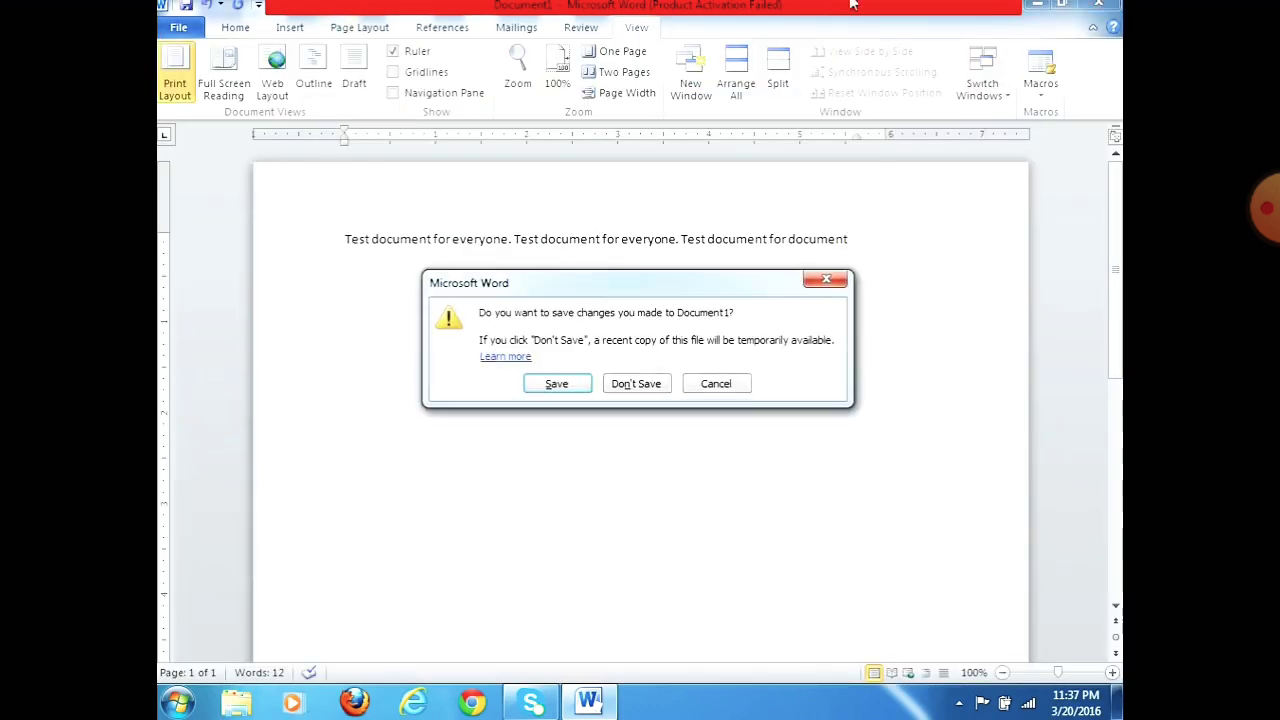
Choose Don't Save to discard Document1's unsaved changes
left_click(627, 390)
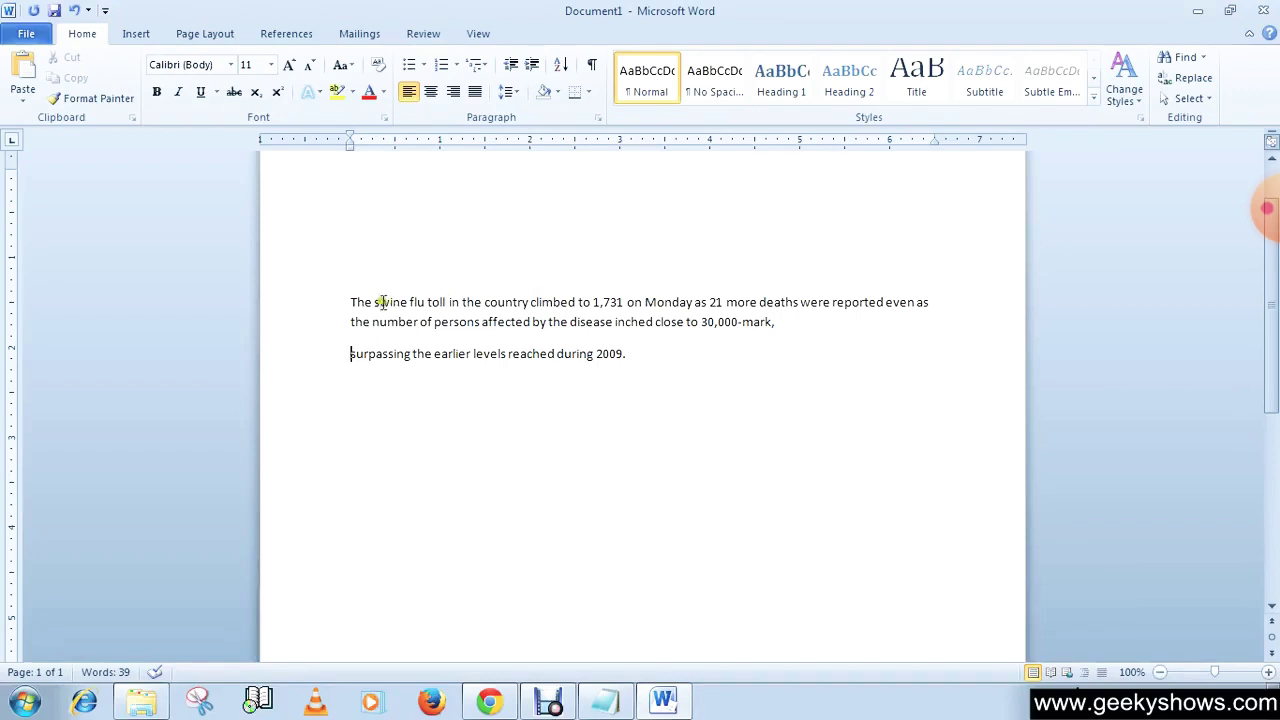
Set the first swine flu paragraph to 24 pt, applying bold and then removing it
left_click_drag(352, 302, 772, 324)
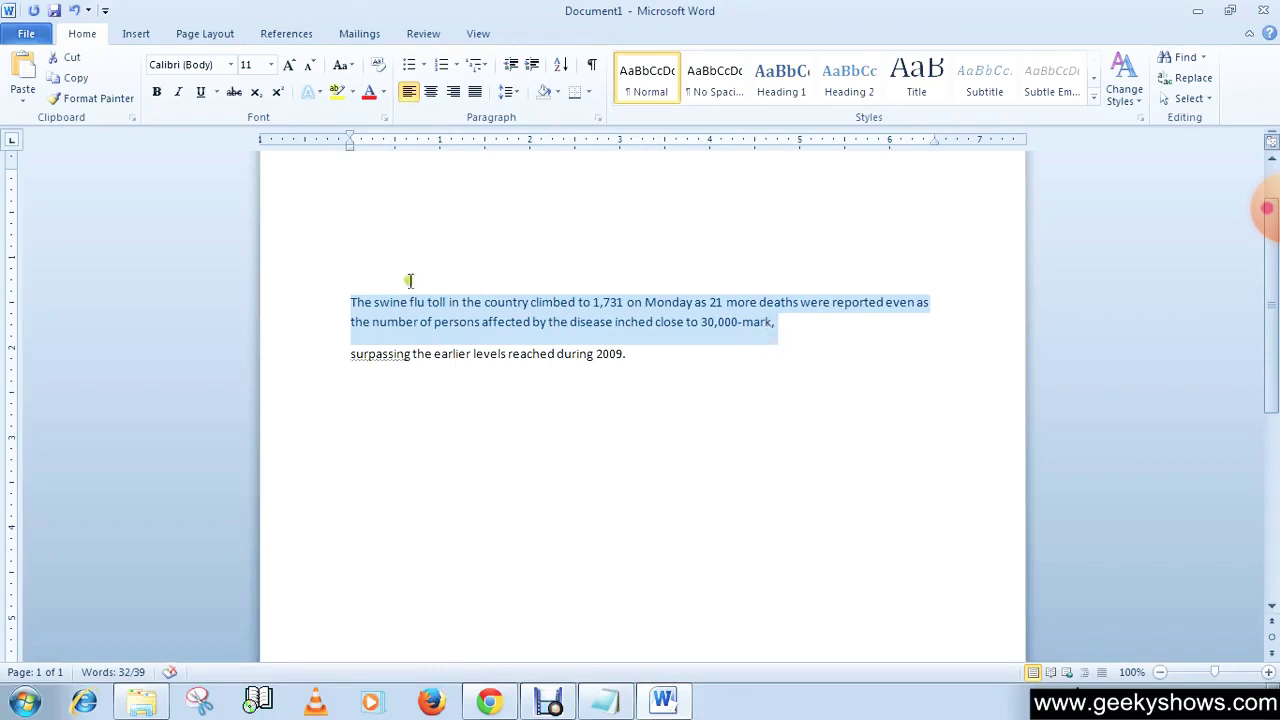
left_click(155, 100)
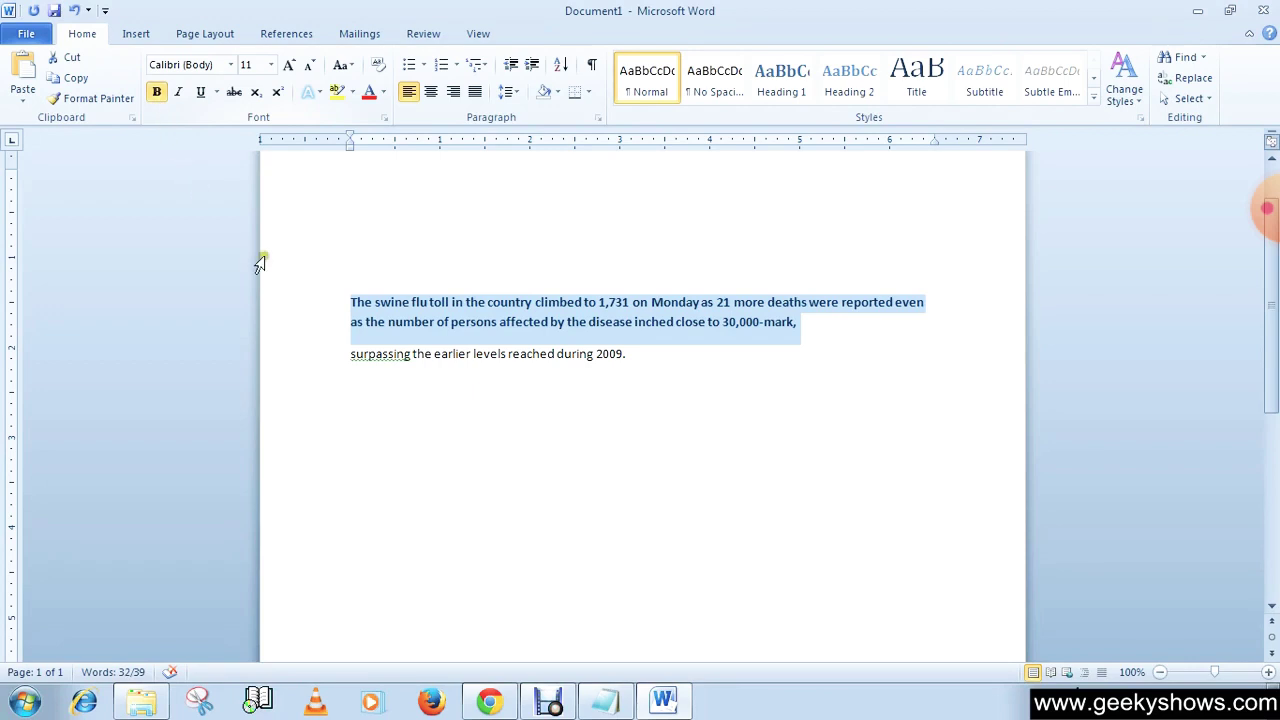
left_click(271, 65)
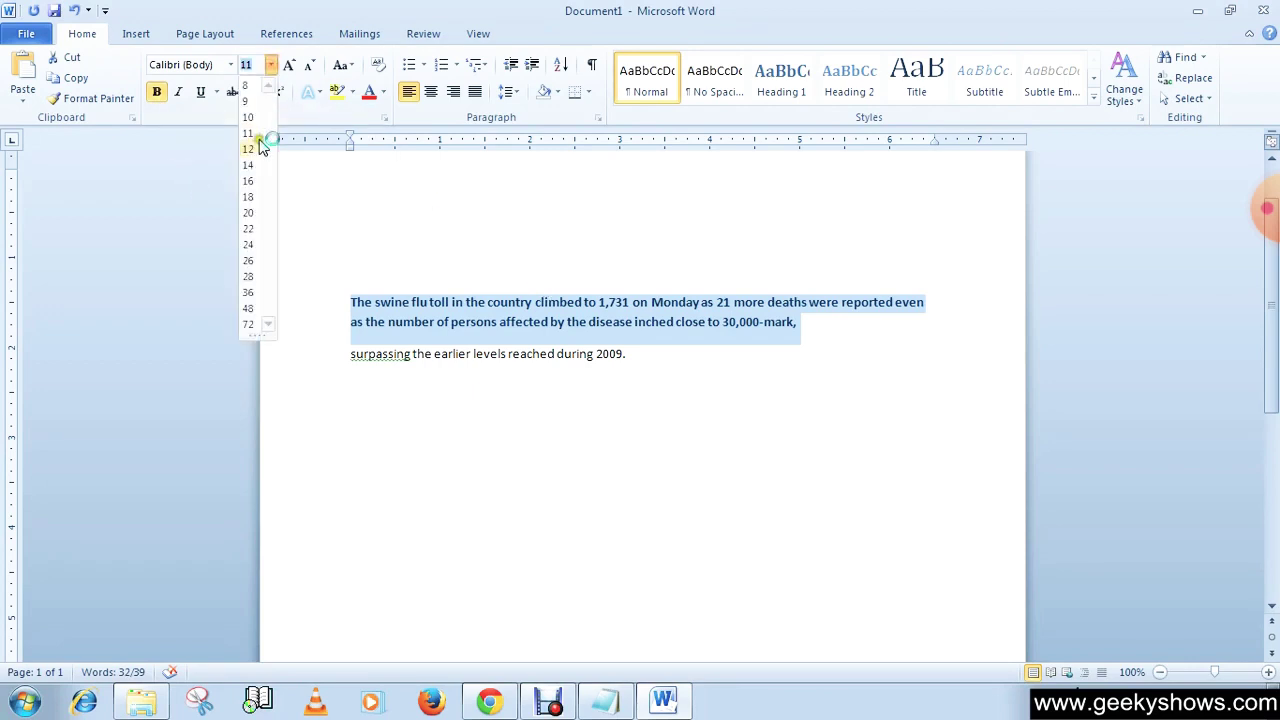
left_click(248, 248)
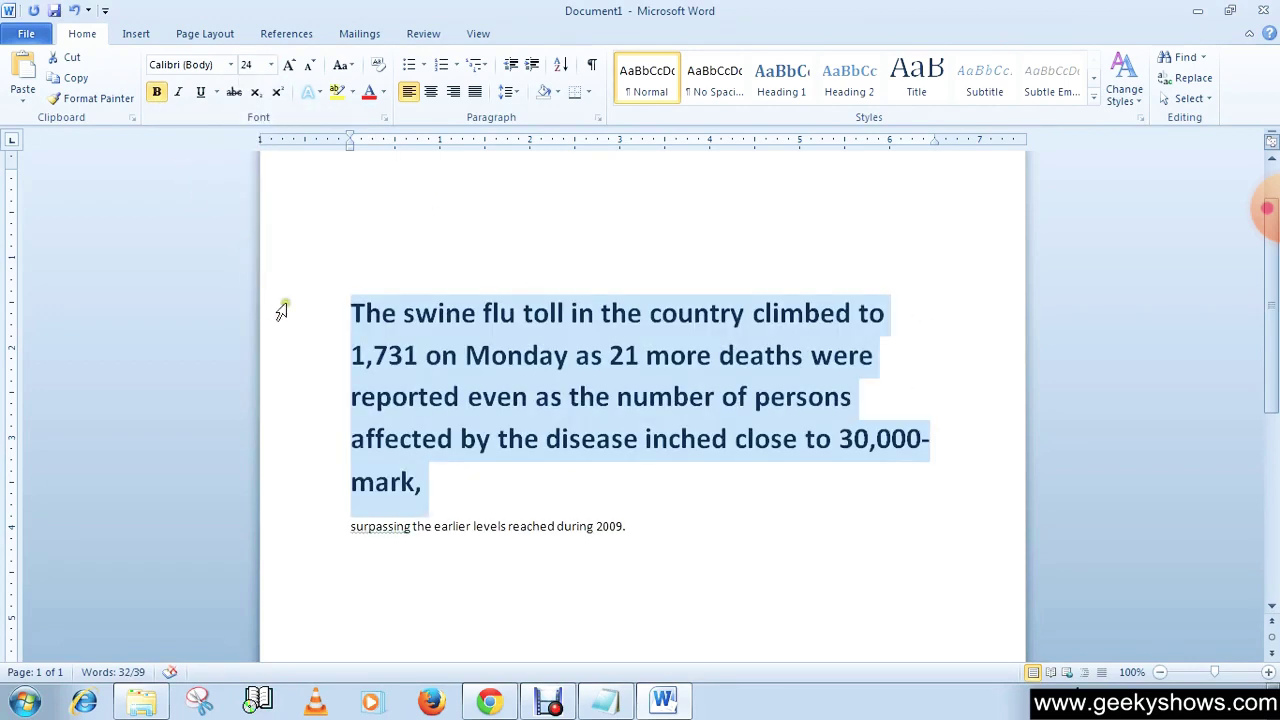
left_click(532, 495)
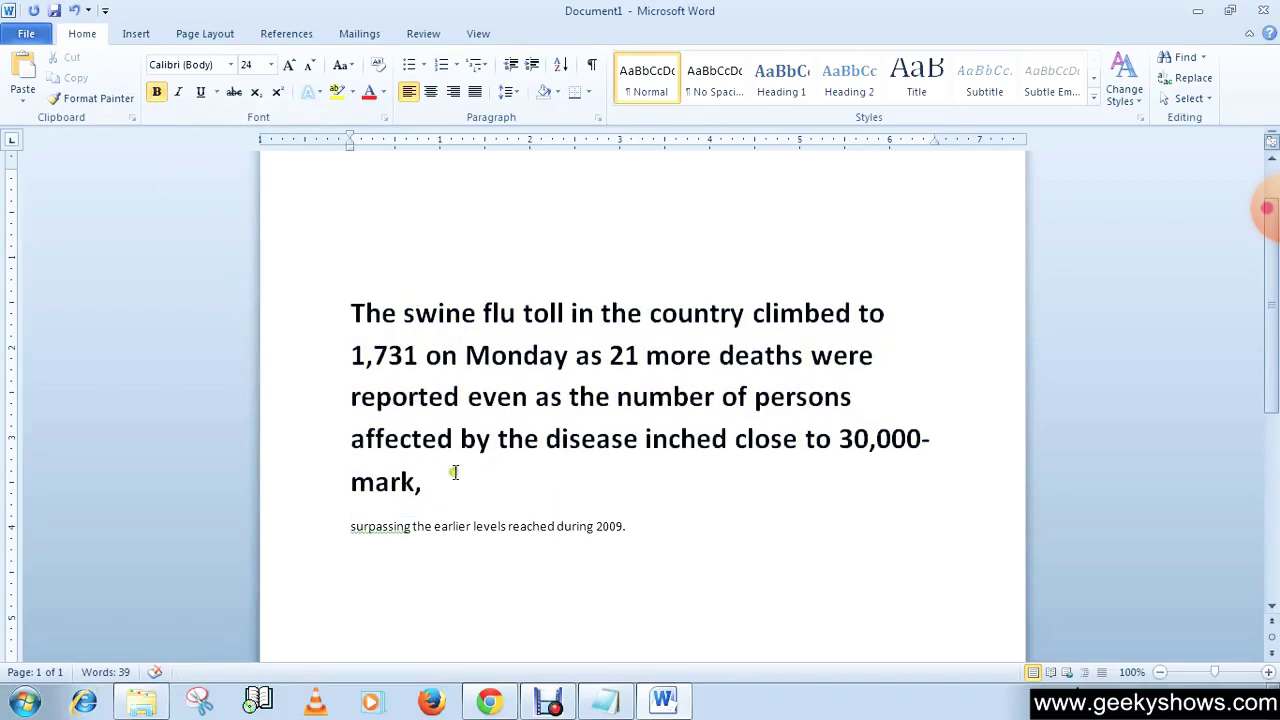
left_click_drag(422, 486, 350, 316)
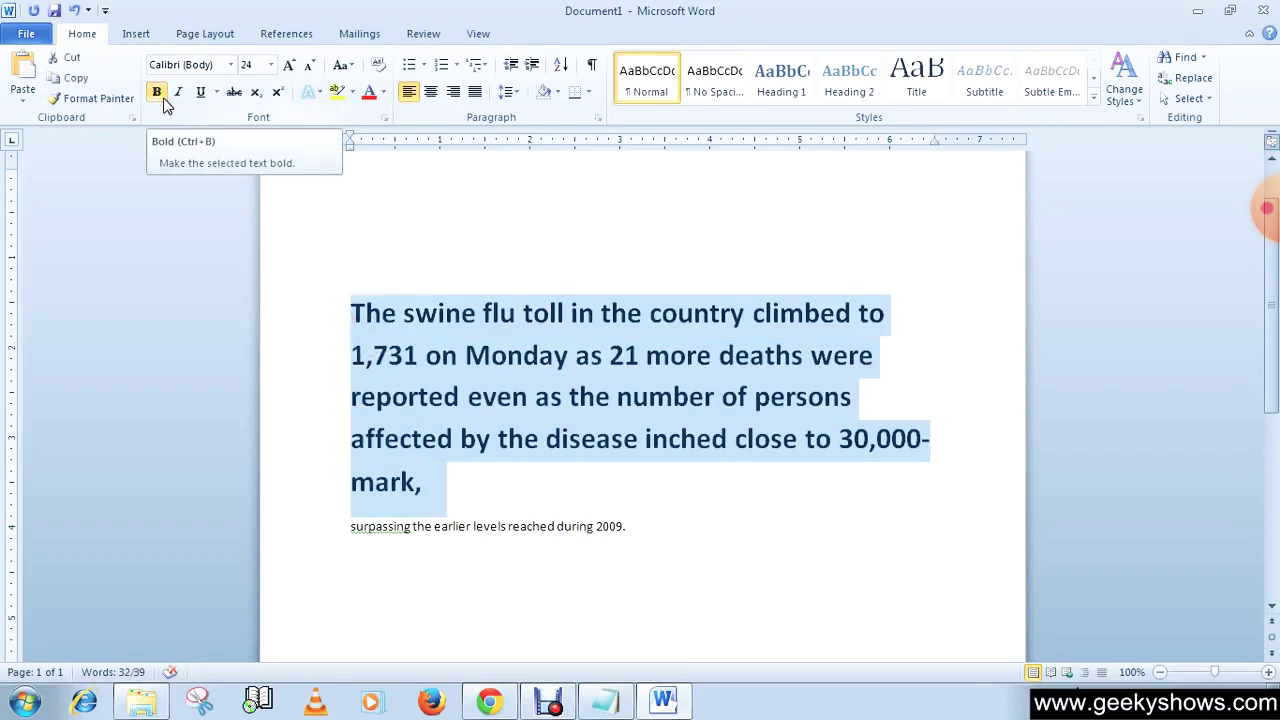
left_click(163, 100)
left_click(478, 490)
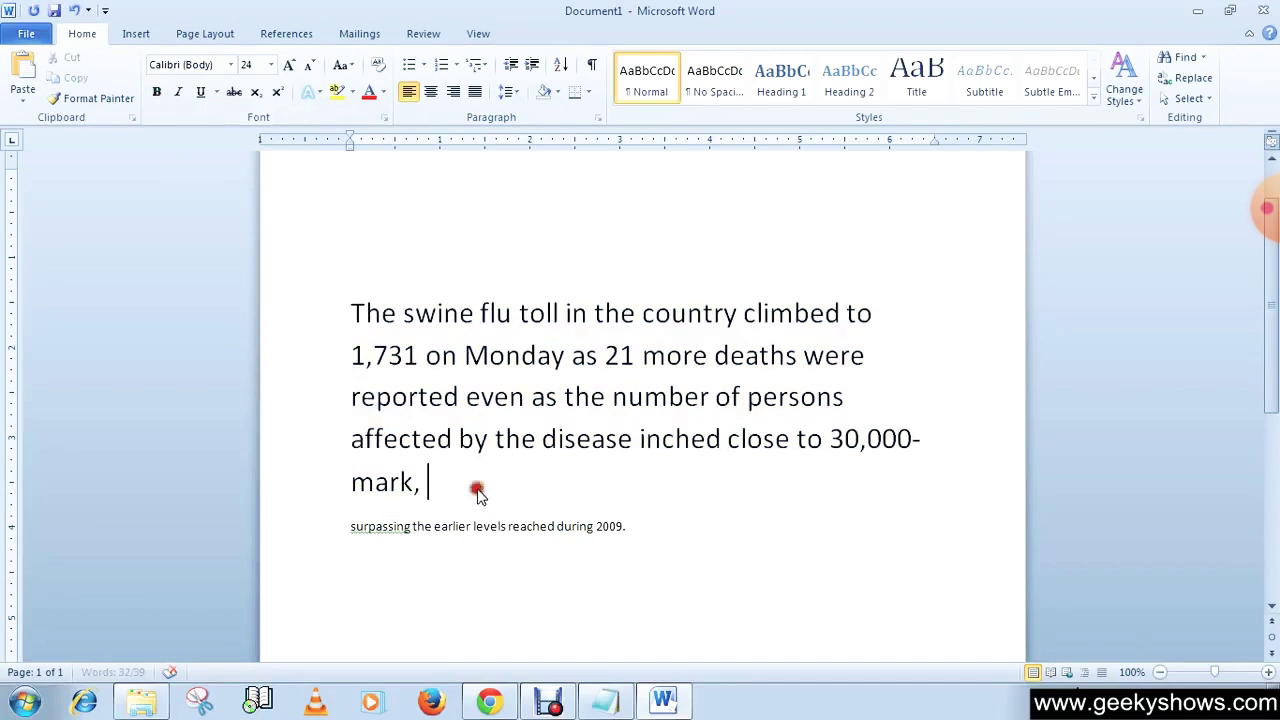
left_click_drag(449, 486, 340, 322)
left_click(156, 92)
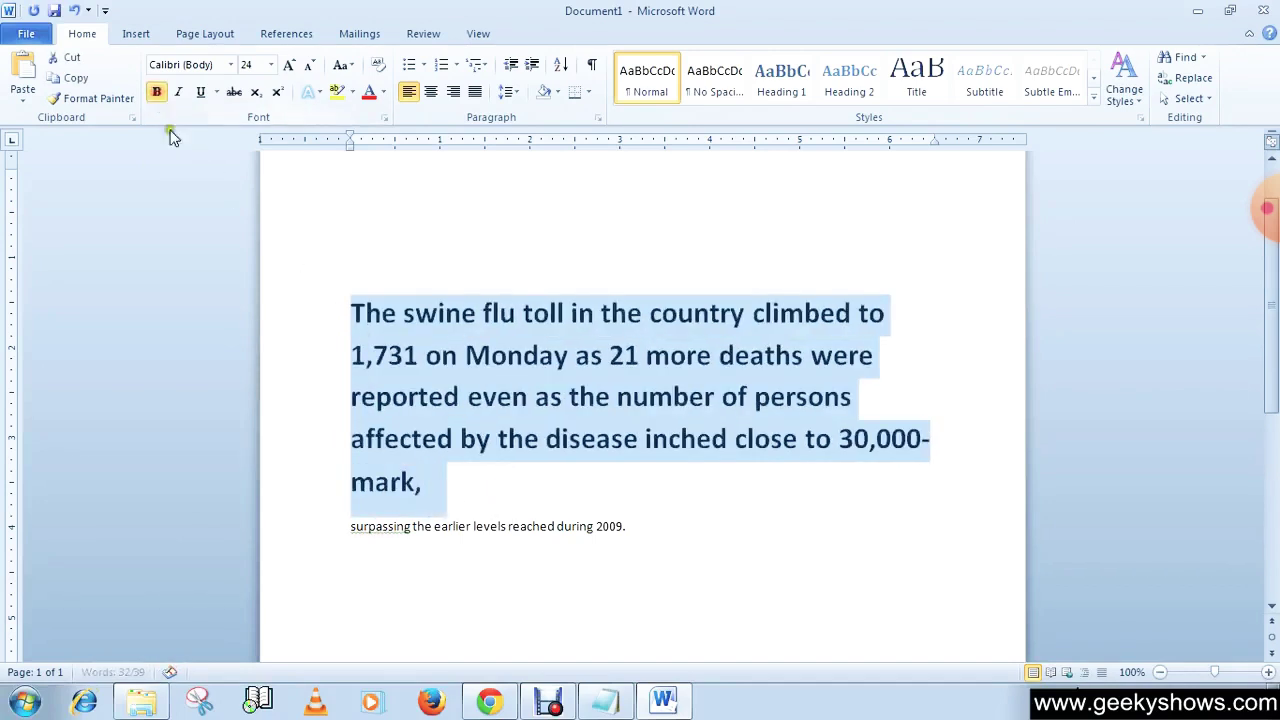
left_click(495, 498)
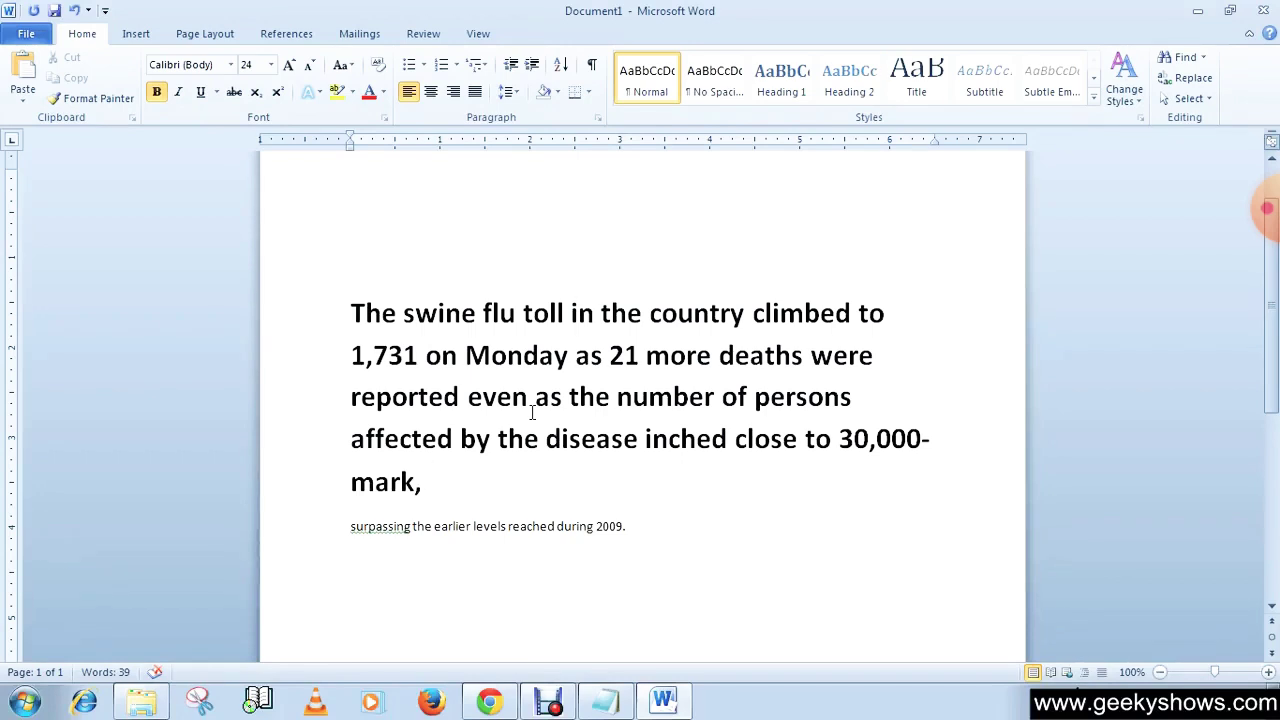
left_click_drag(443, 482, 351, 318)
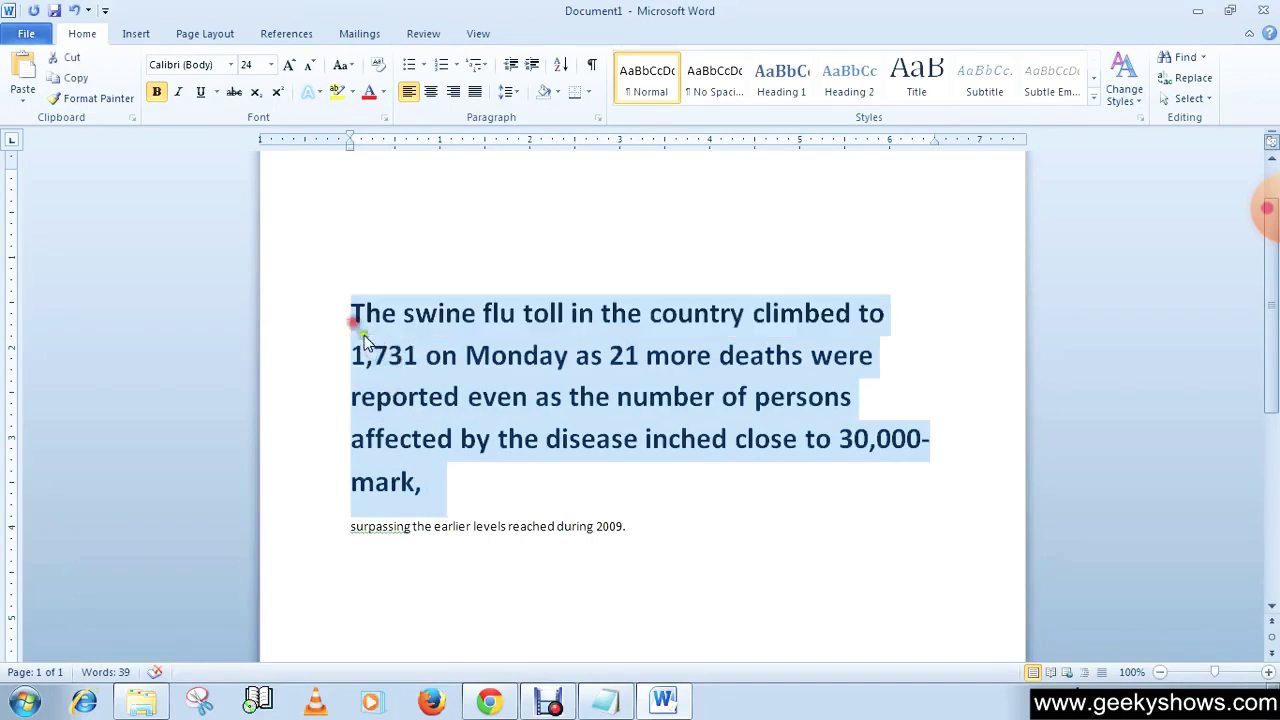
left_click(180, 98)
left_click(475, 487)
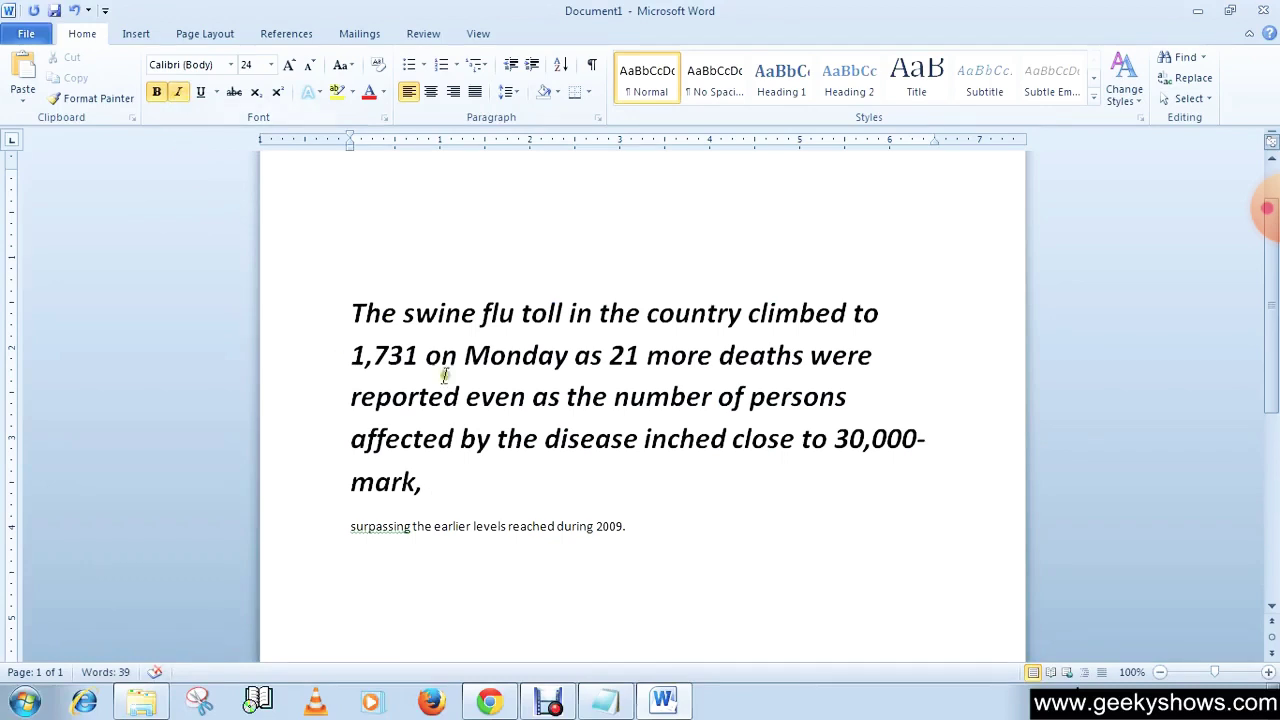
left_click(435, 487)
left_click_drag(435, 487, 355, 318)
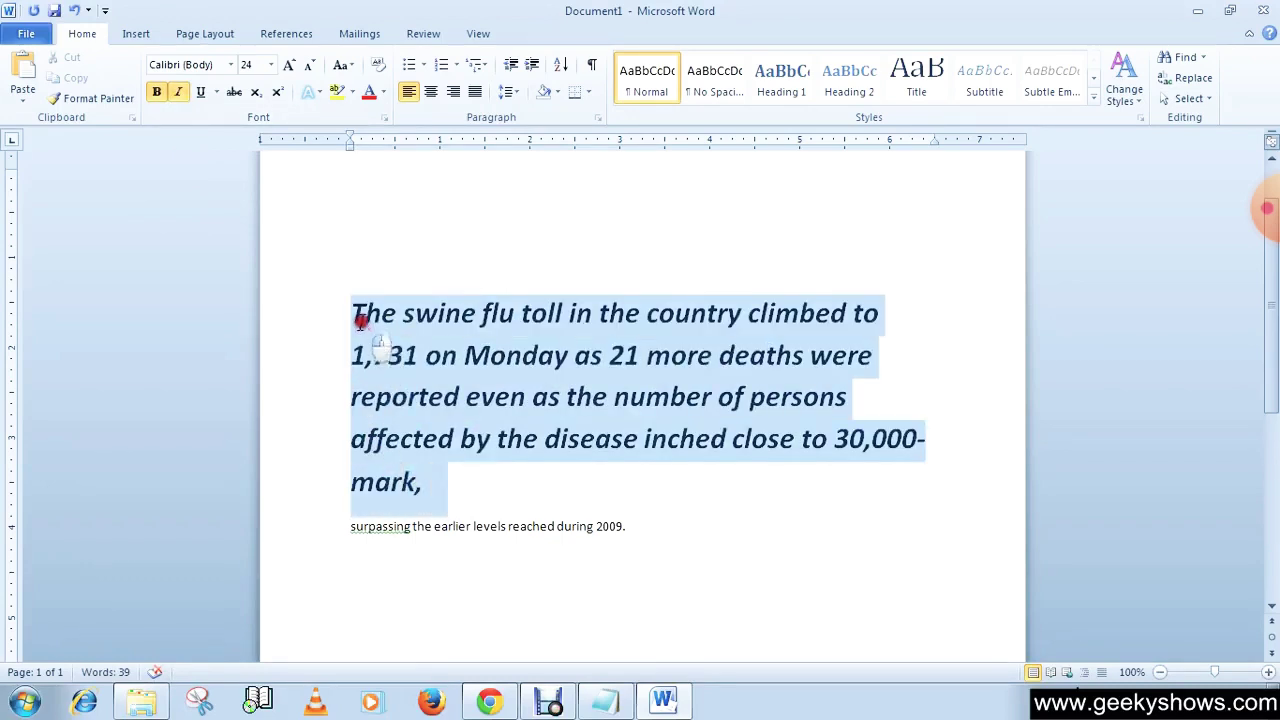
left_click(201, 92)
left_click(507, 487)
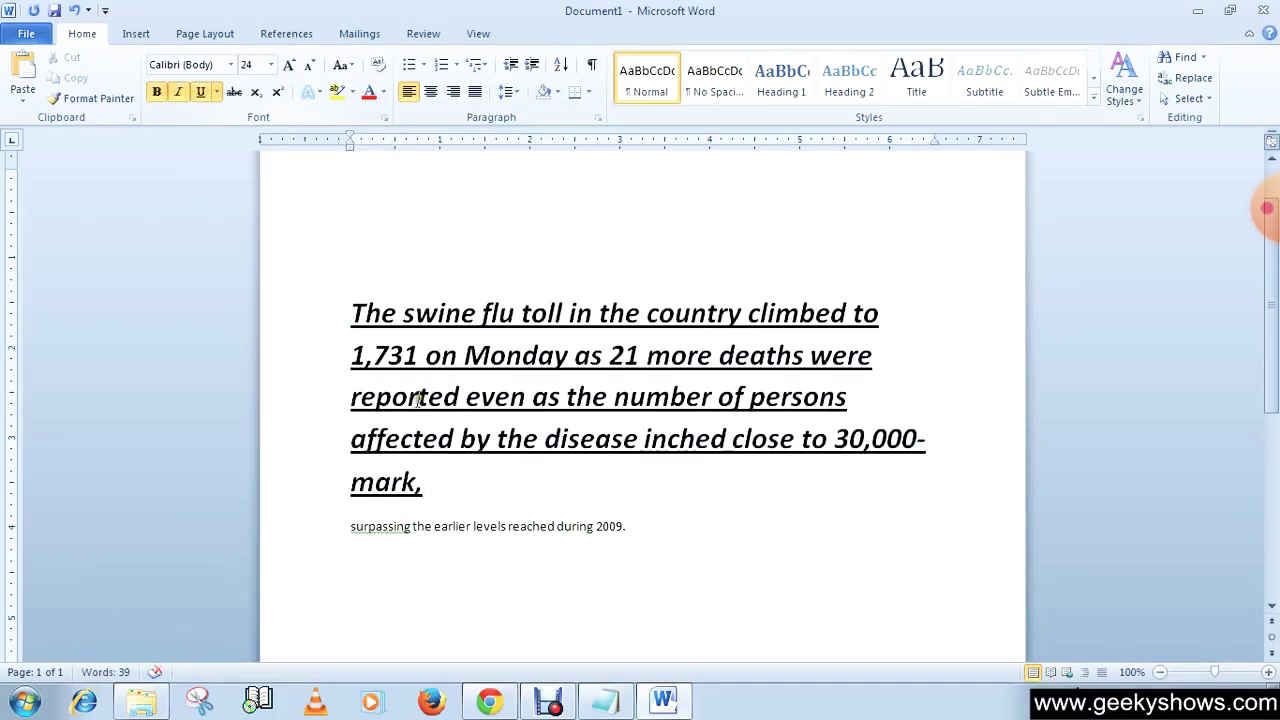
left_click_drag(447, 482, 363, 314)
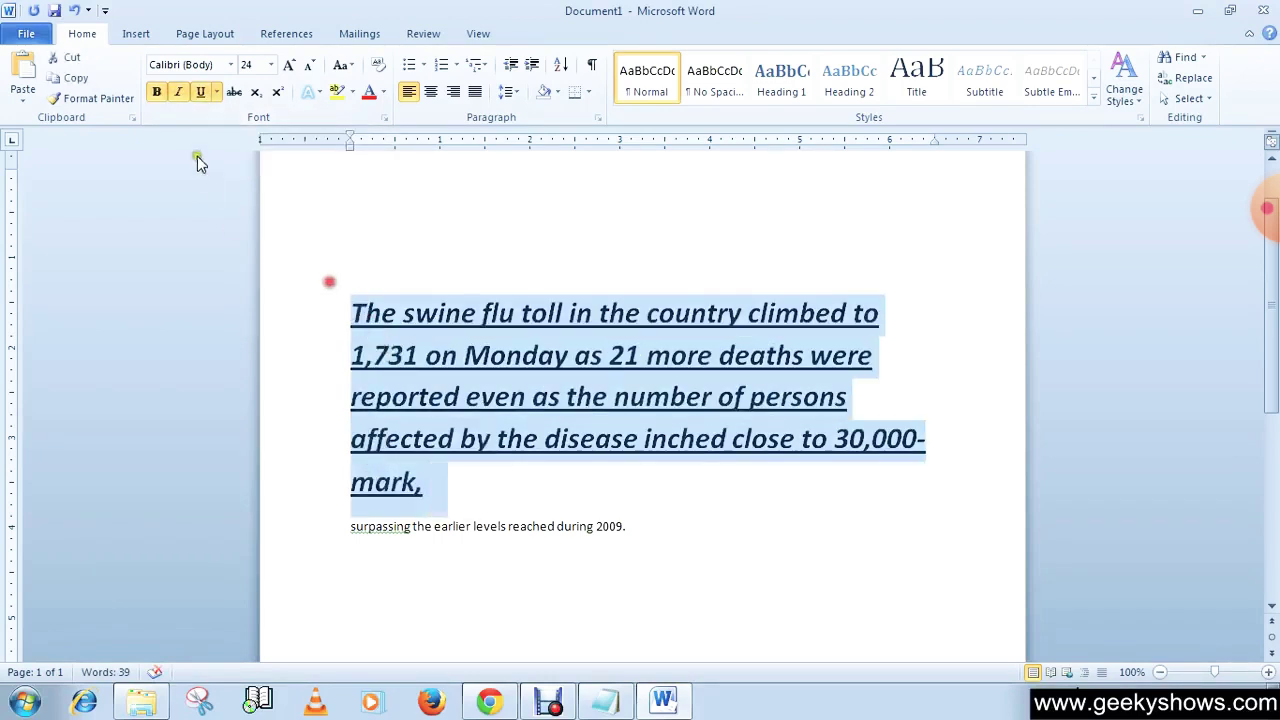
left_click(156, 91)
left_click(178, 91)
left_click(201, 96)
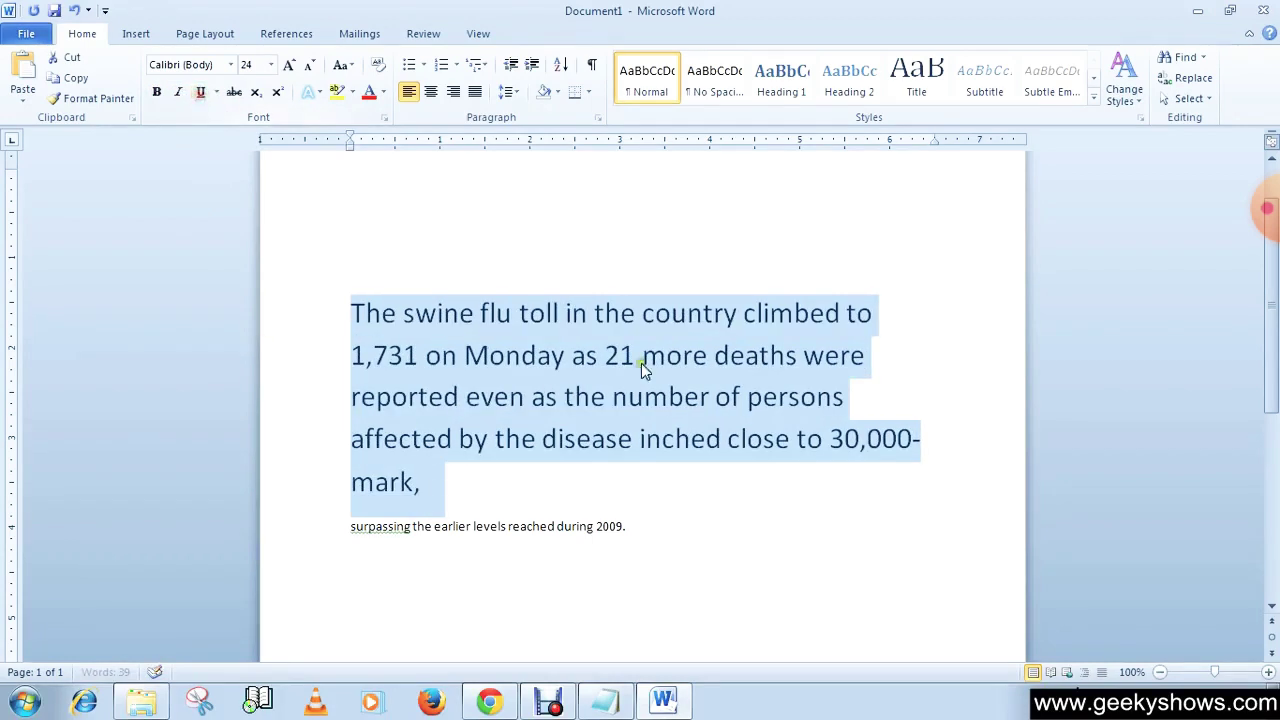
left_click(475, 487)
left_click_drag(443, 494, 371, 314)
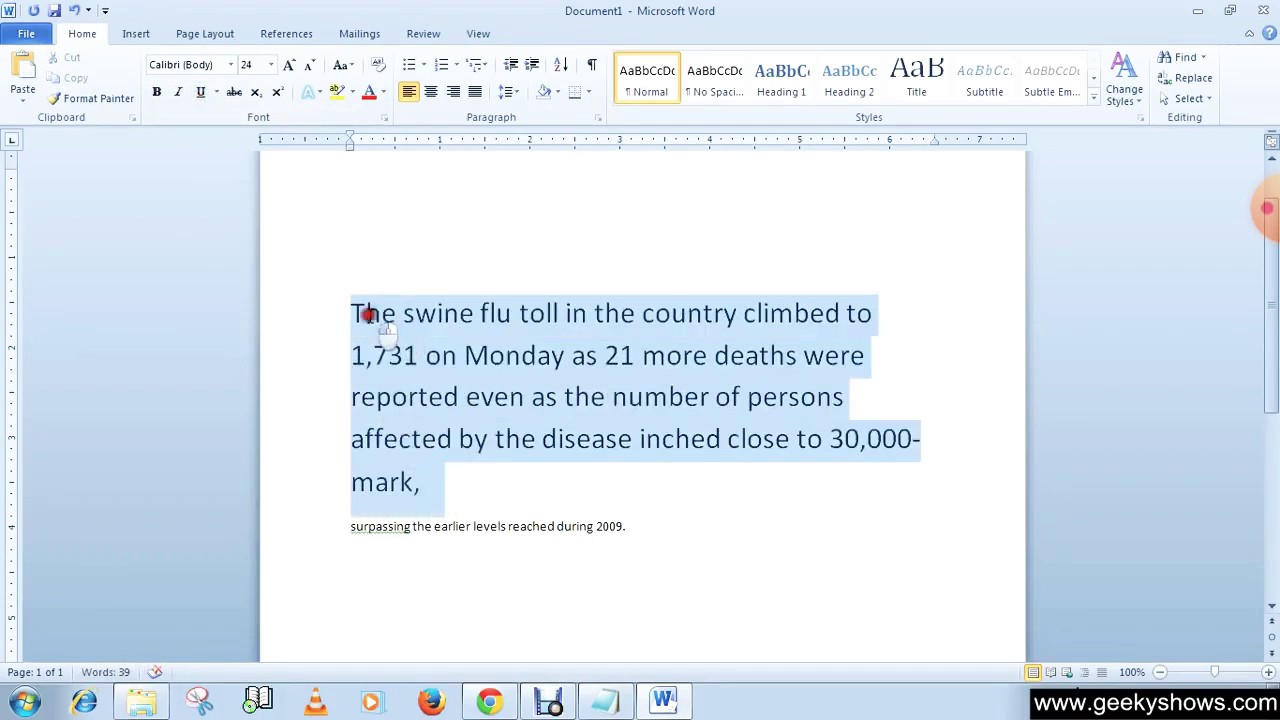
left_click(157, 92)
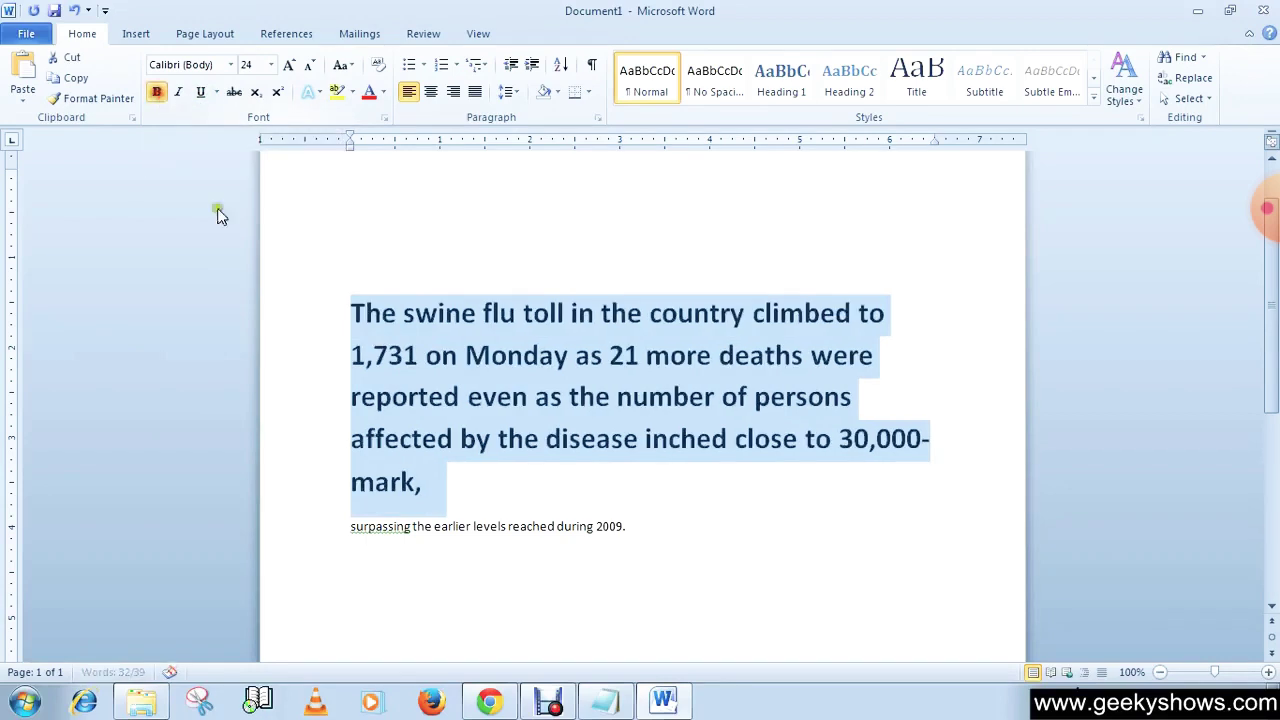
left_click(479, 468)
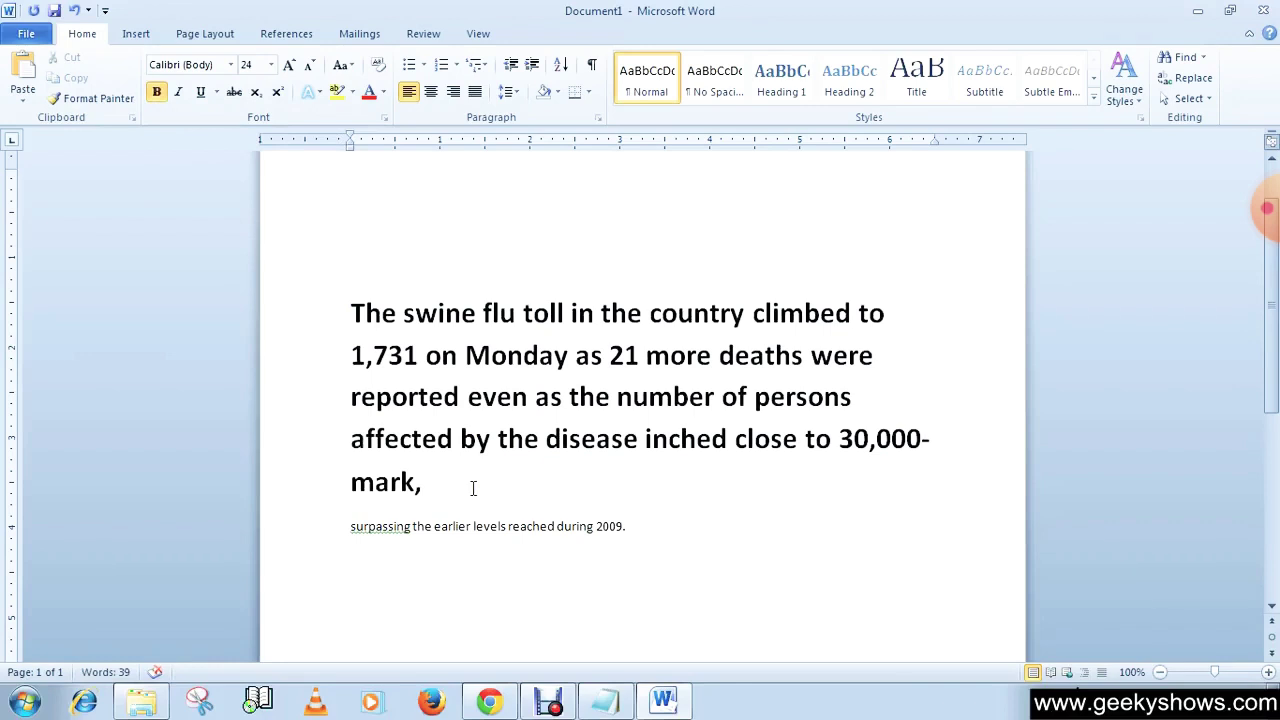
left_click(462, 482)
left_click_drag(432, 486, 354, 314)
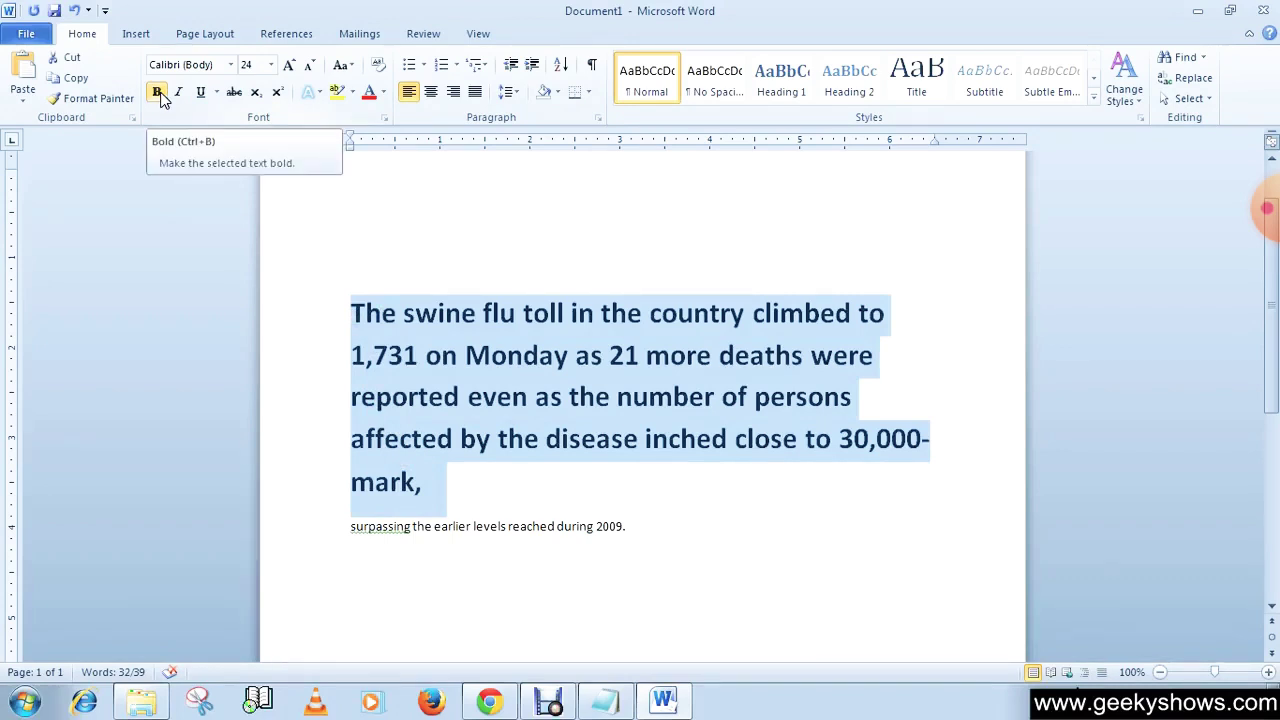
left_click(160, 95)
left_click(449, 491)
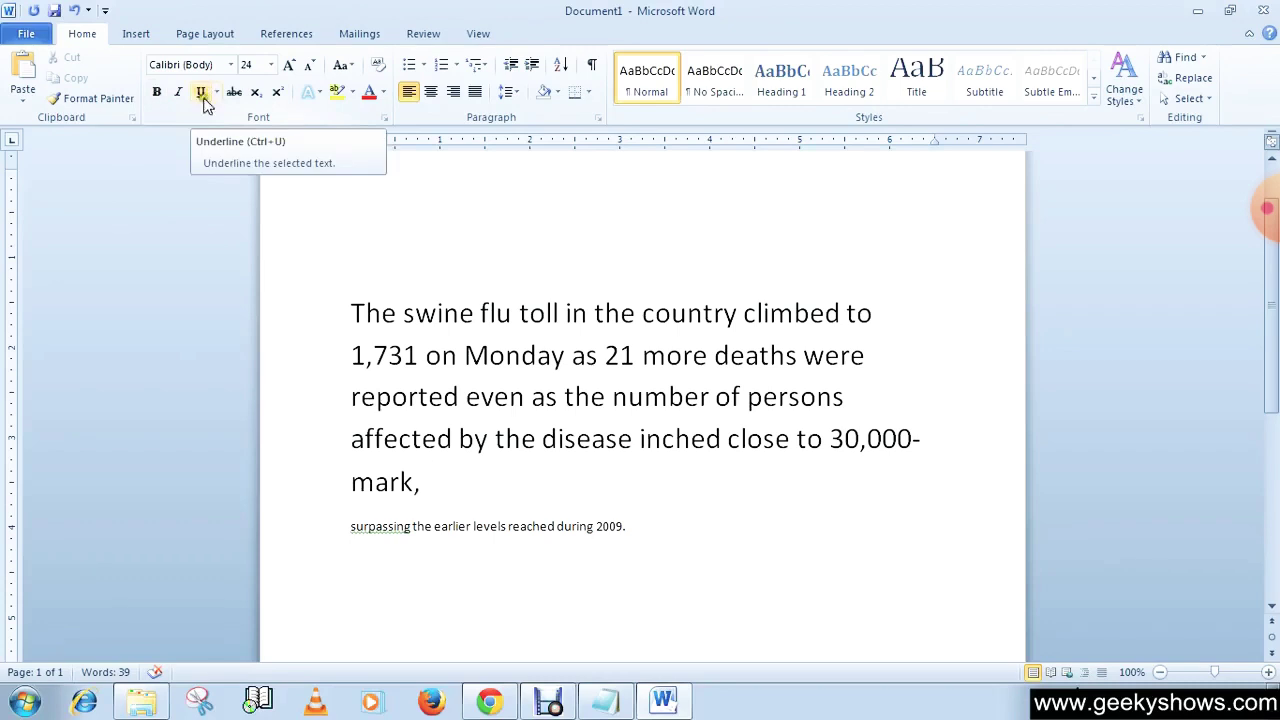
left_click_drag(426, 482, 351, 314)
left_click(461, 501)
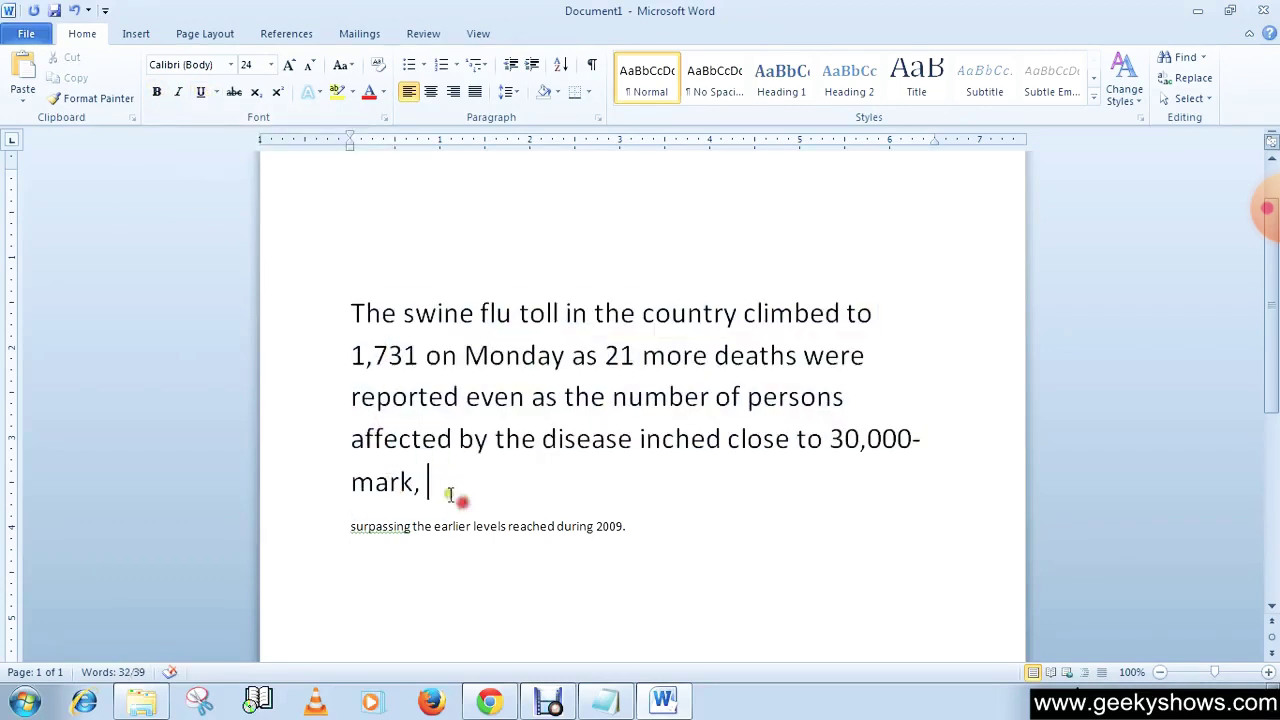
Make the selected swine flu paragraph bold and italic
left_click_drag(434, 491, 357, 322)
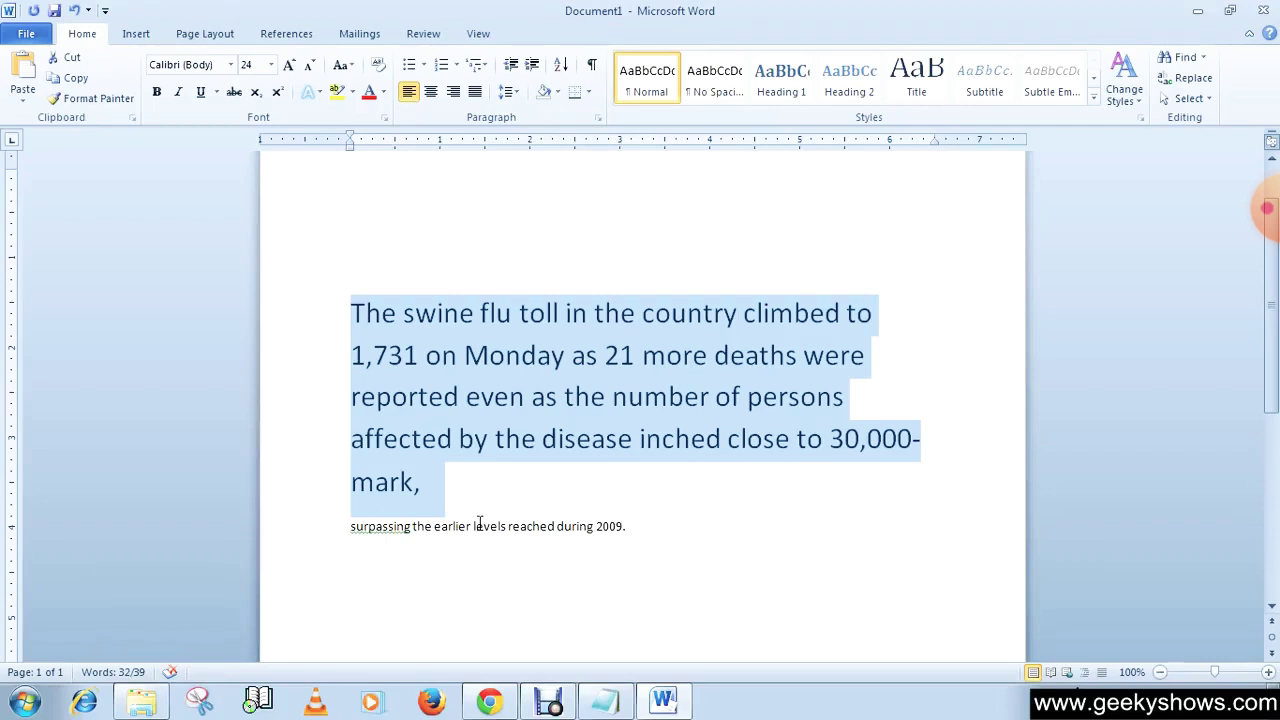
key("ctrl+b")
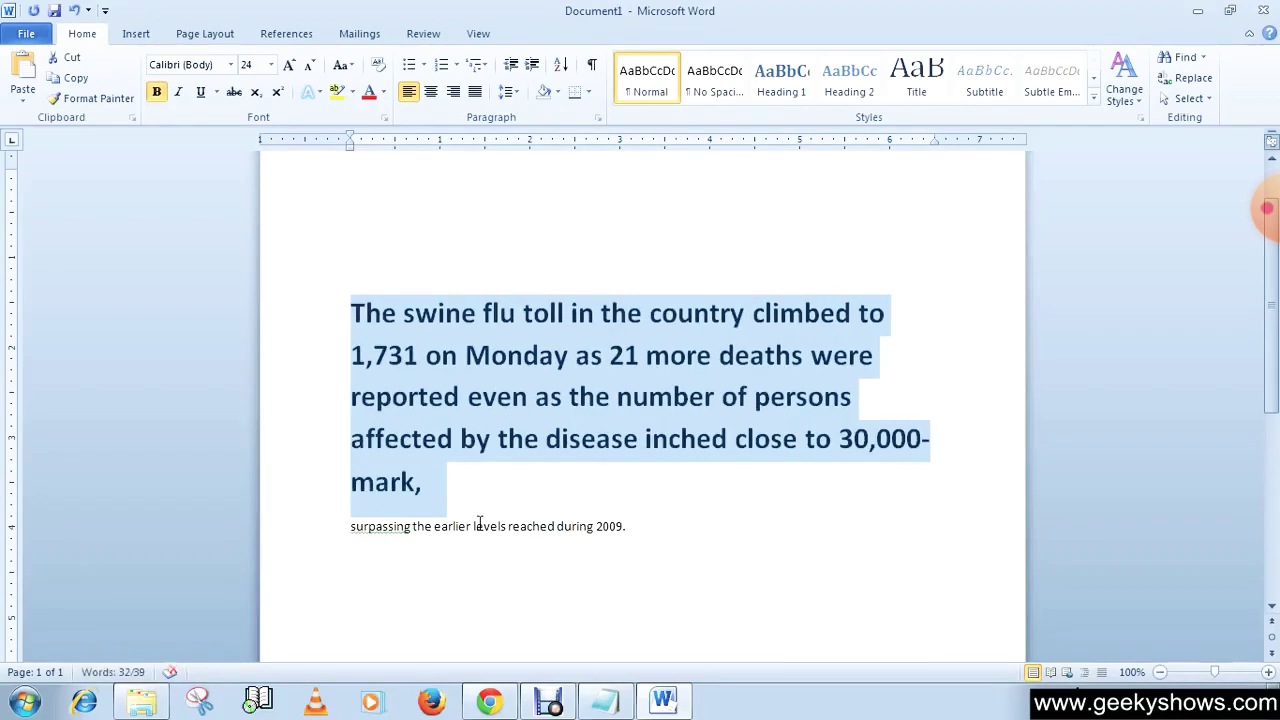
left_click(482, 497)
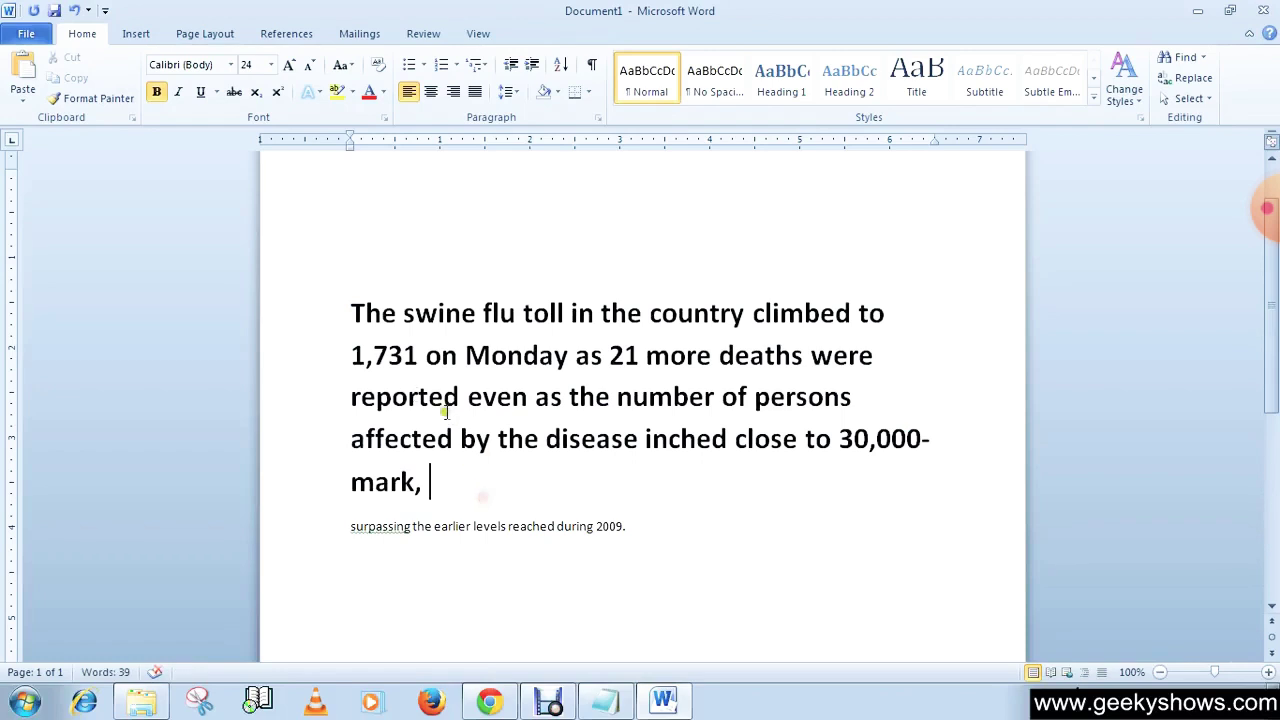
left_click_drag(431, 494, 352, 333)
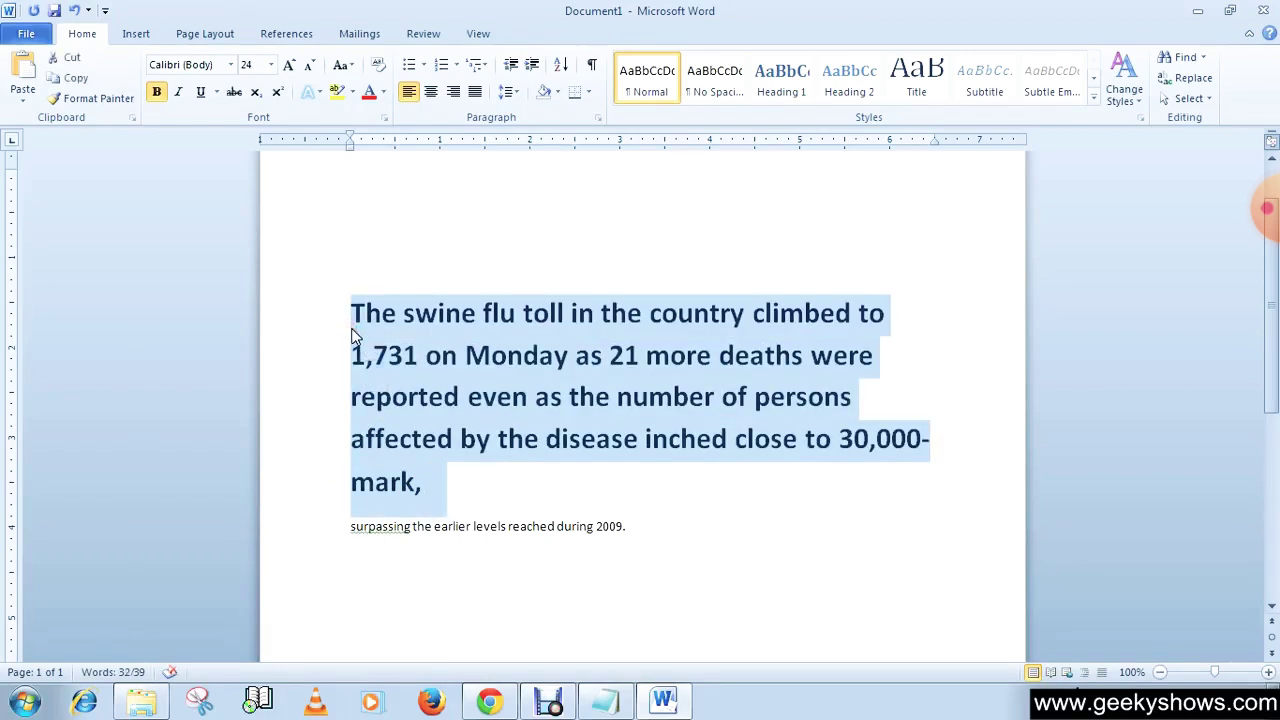
key("ctrl+i")
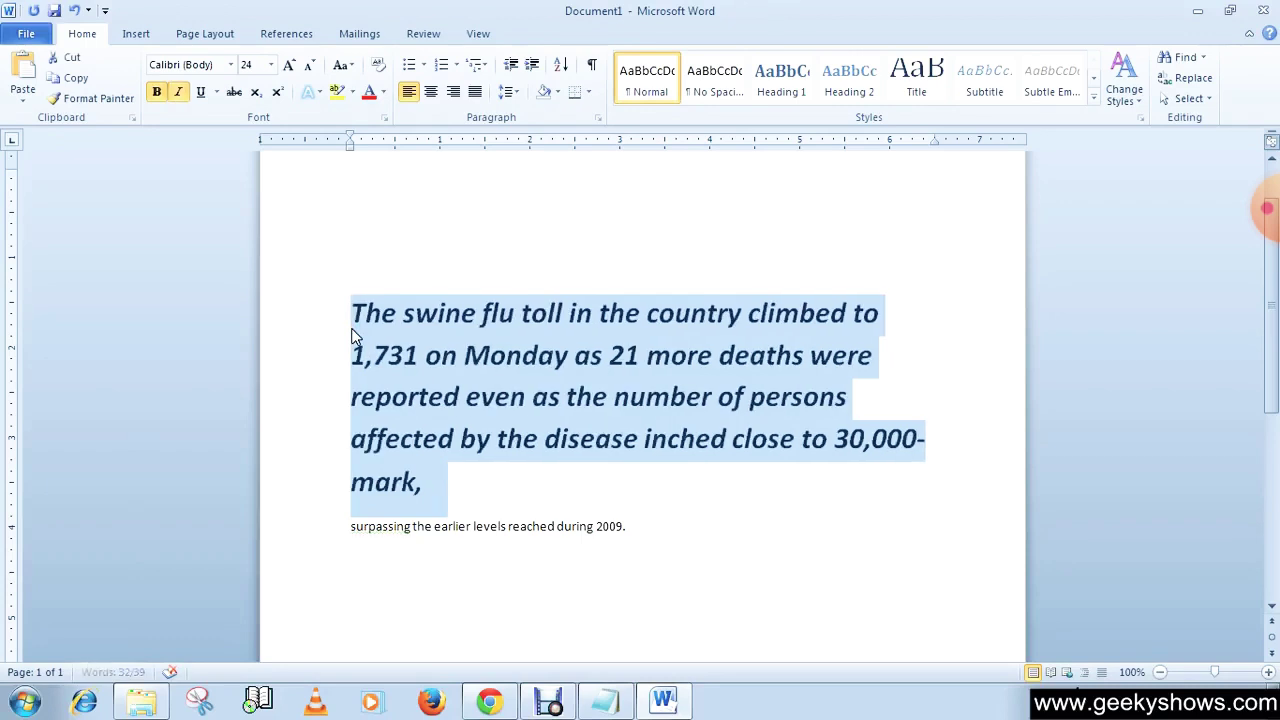
Underline the paragraph, then remove the underline, bold and italic so it is plain text
left_click(466, 488)
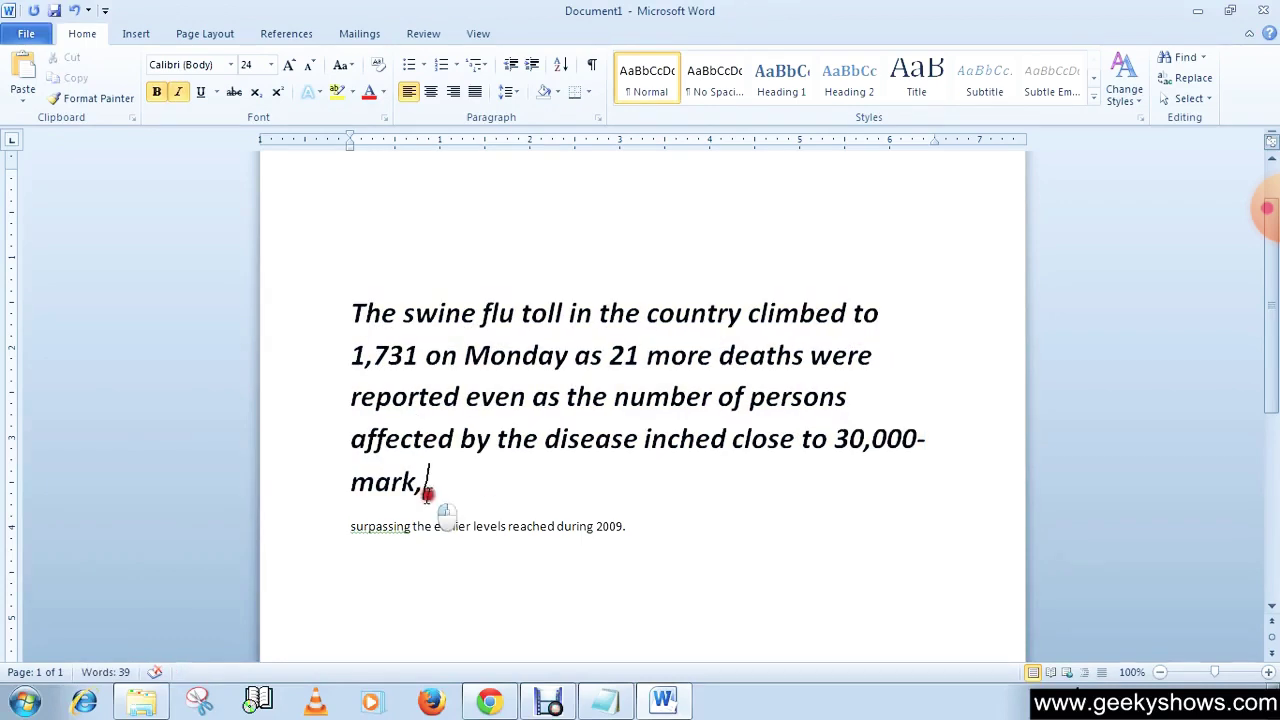
left_click_drag(430, 490, 351, 336)
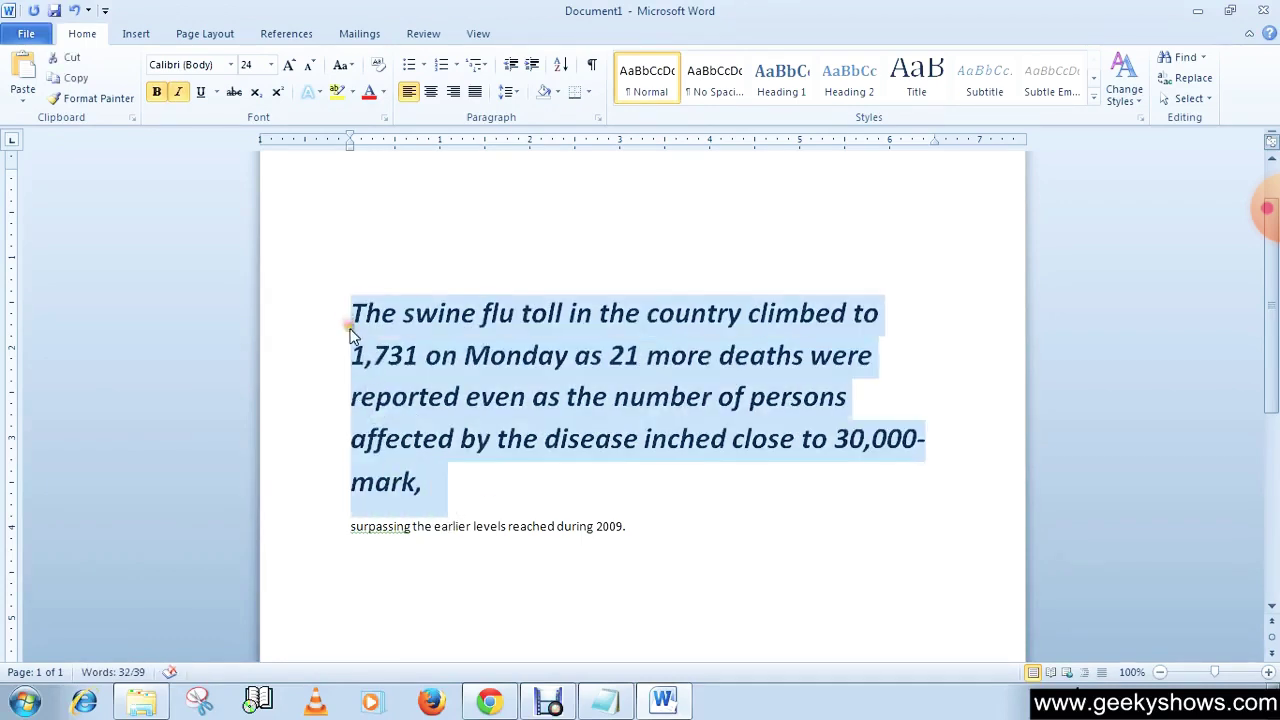
key("ctrl+u")
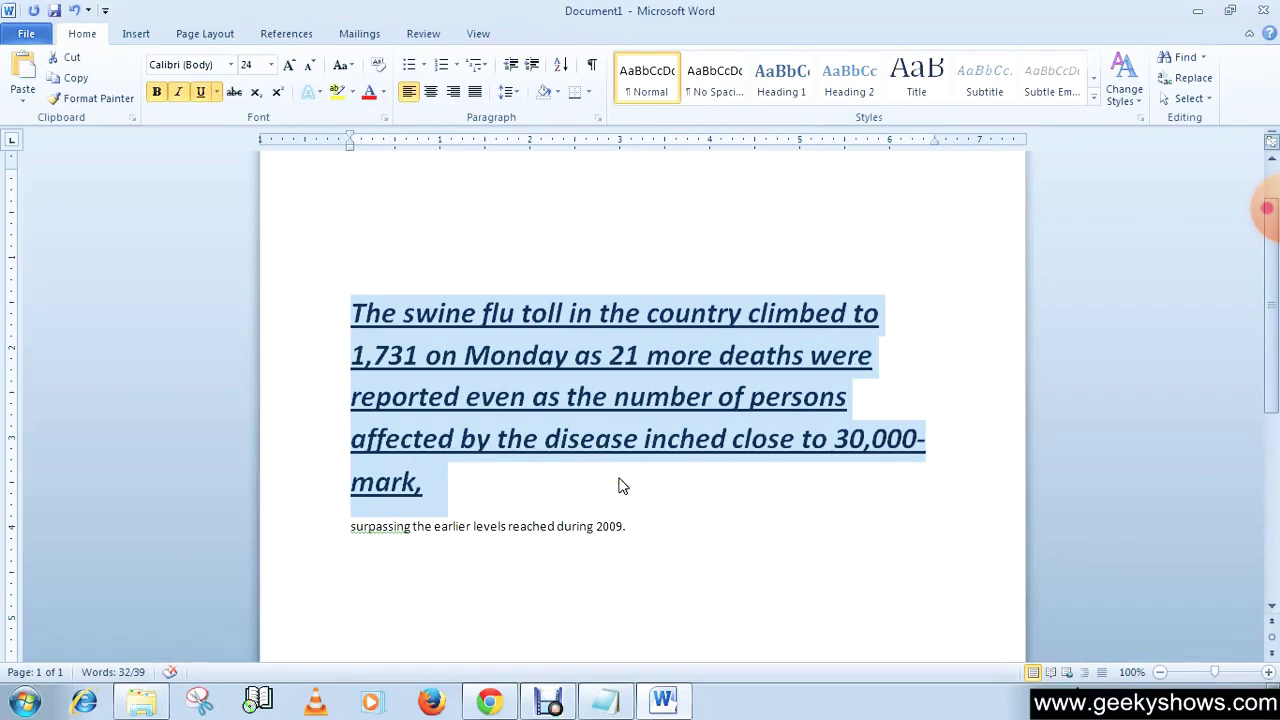
key("ctrl+u")
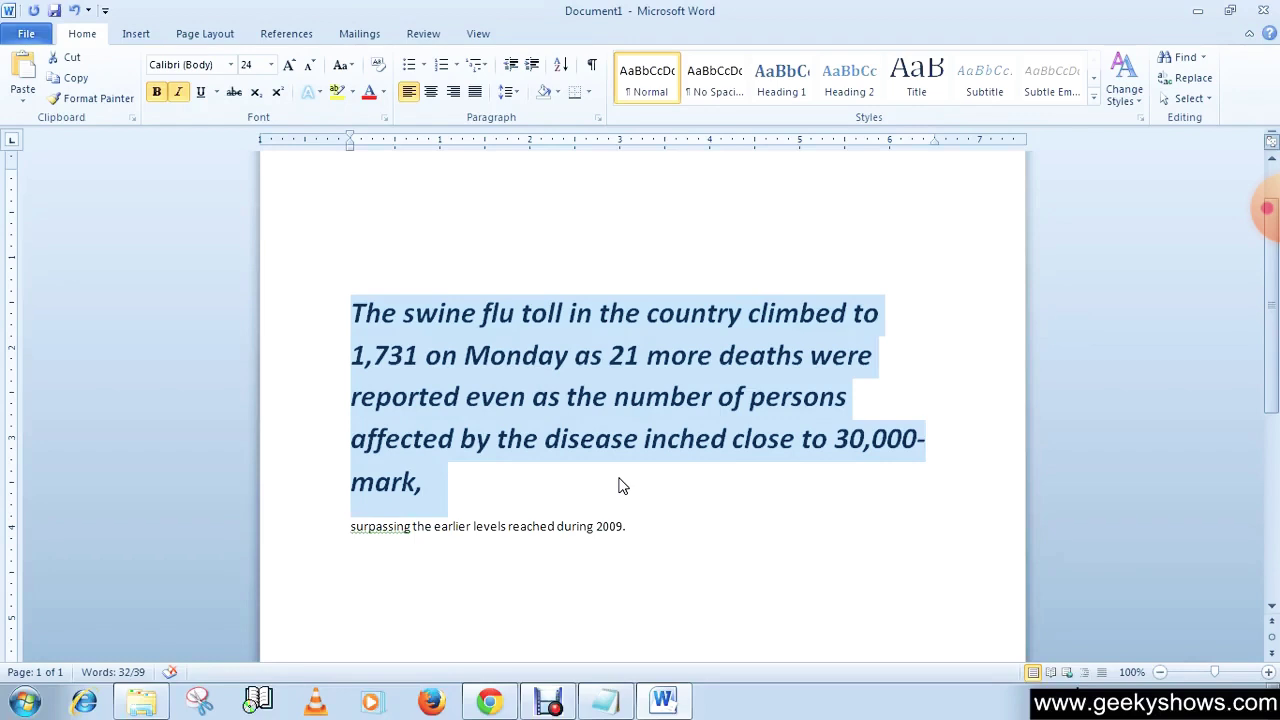
key("ctrl+b")
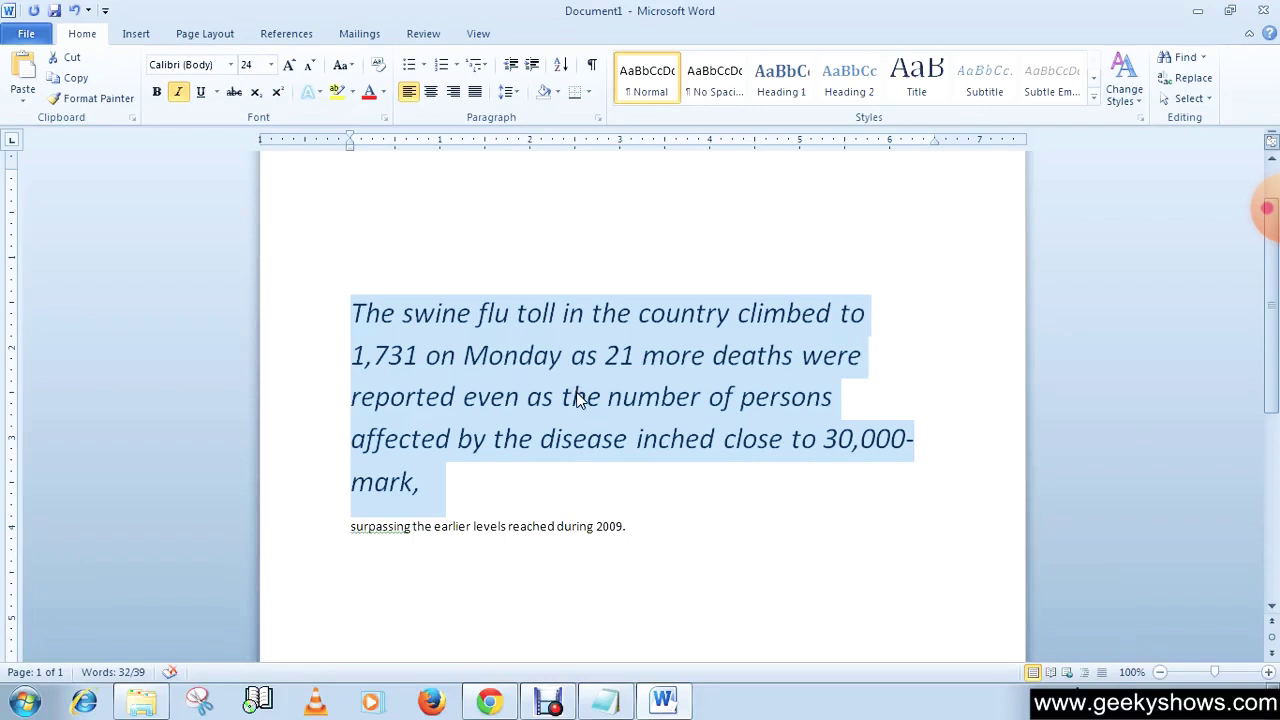
key("ctrl+i")
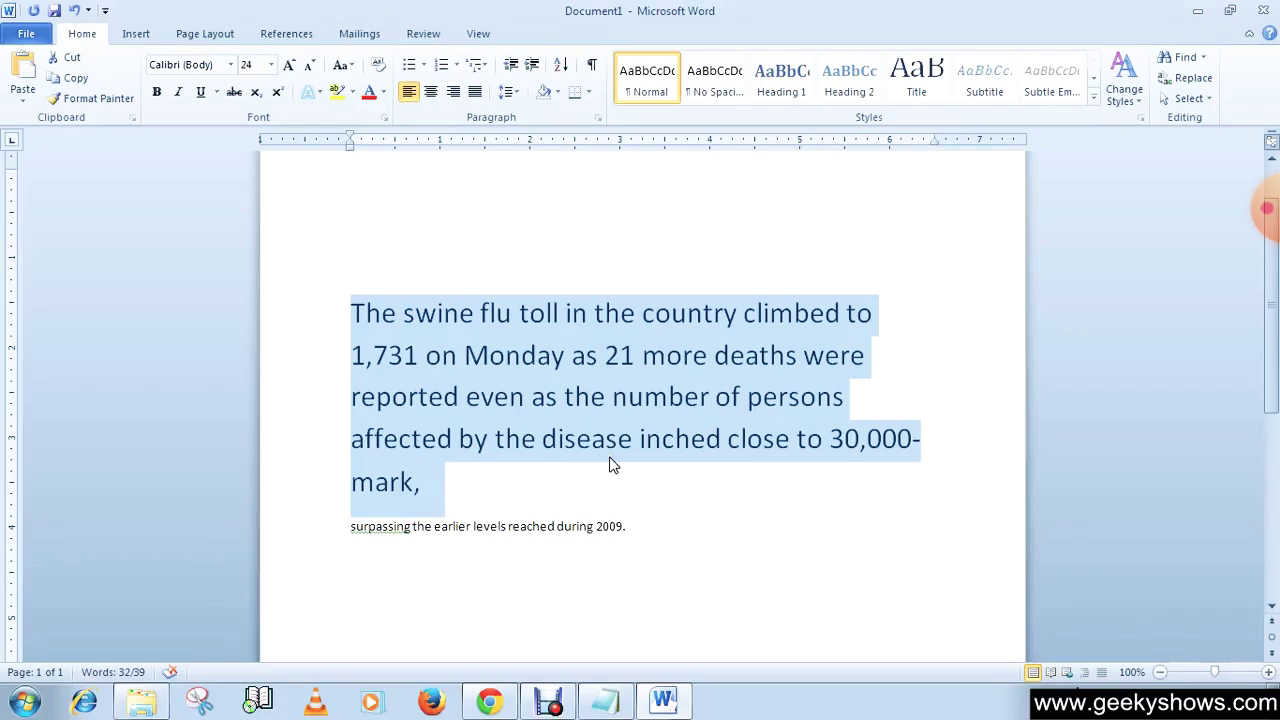
After 'mark,' add bold 'animal', bold-italic 'hghg', then bold-italic-underlined filler words
left_click(512, 486)
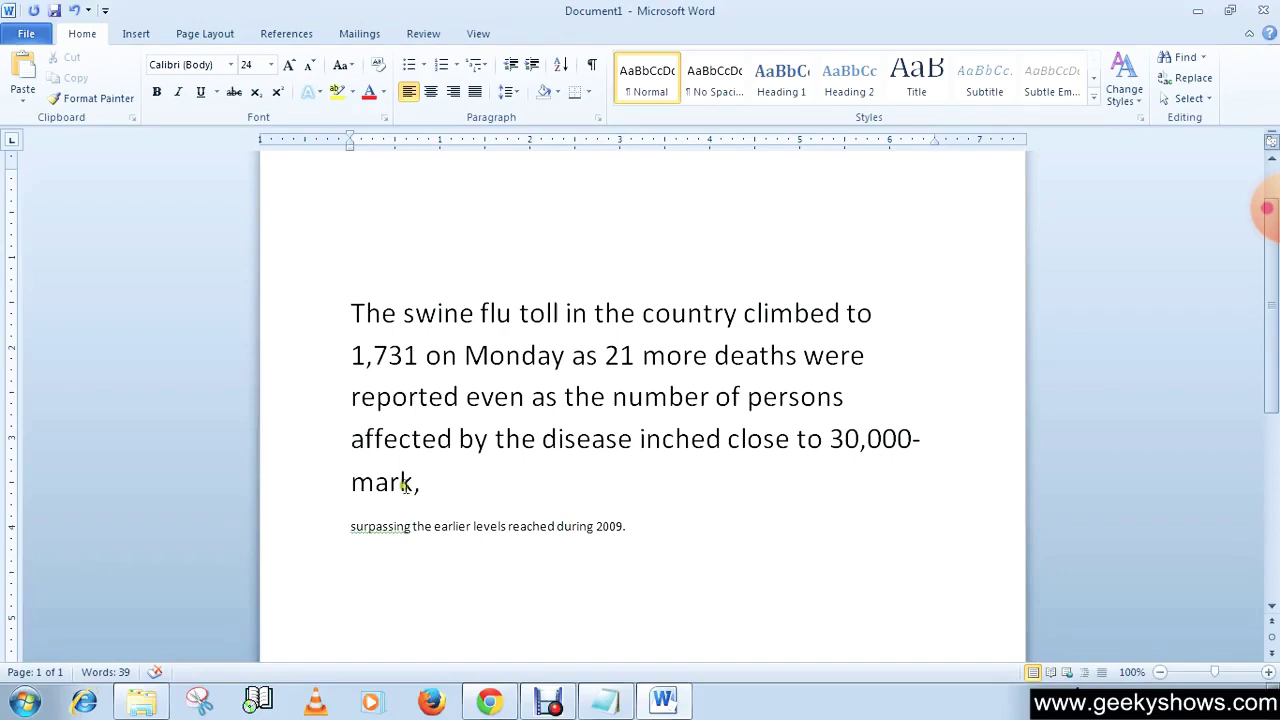
left_click(158, 99)
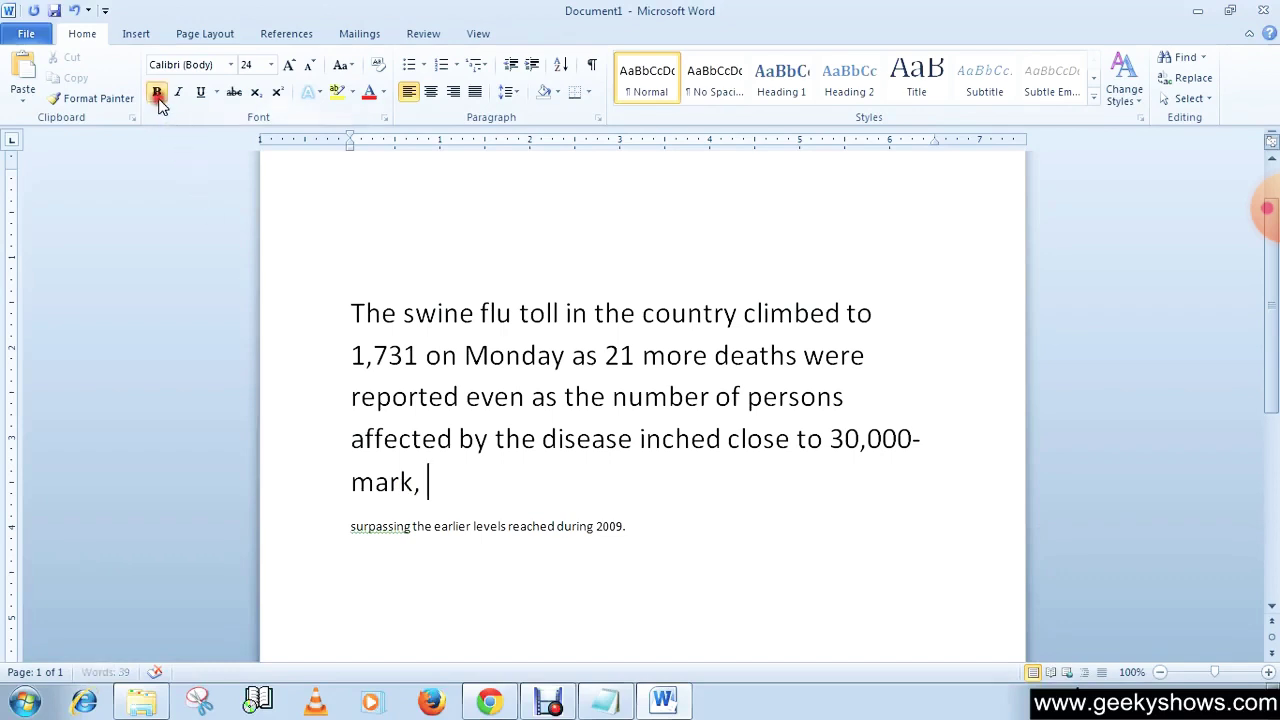
type("animal")
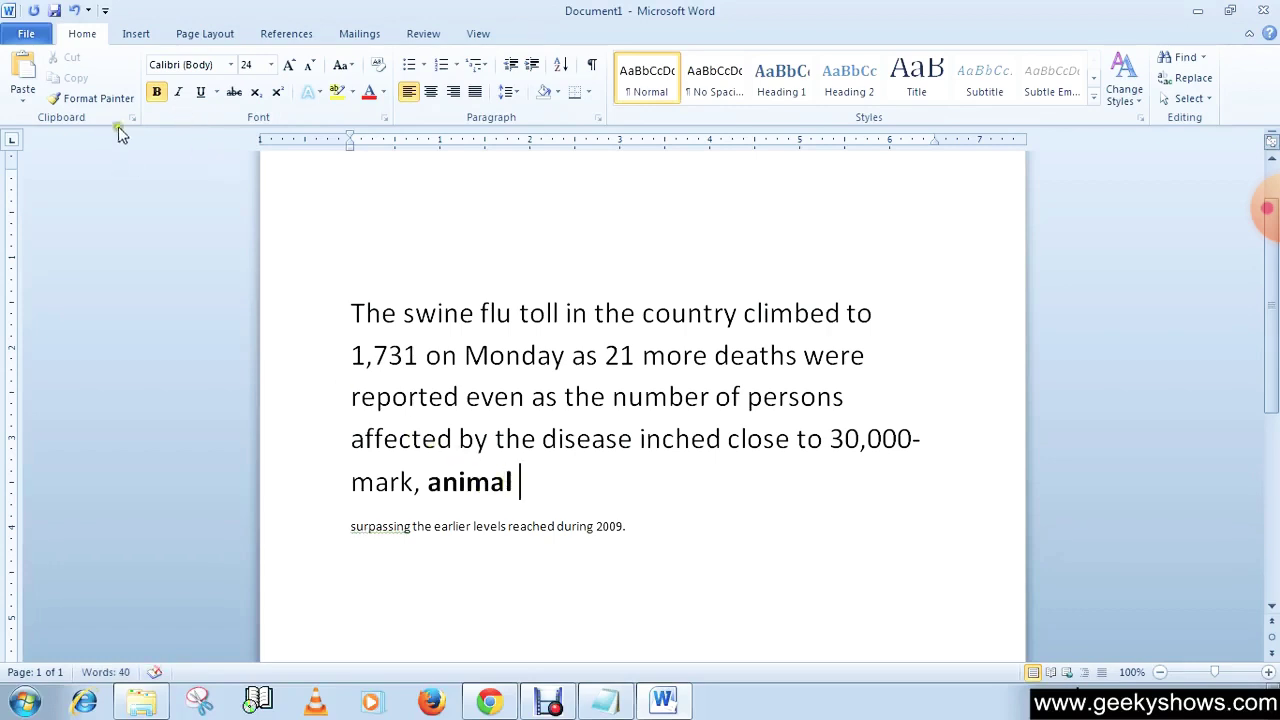
left_click(177, 95)
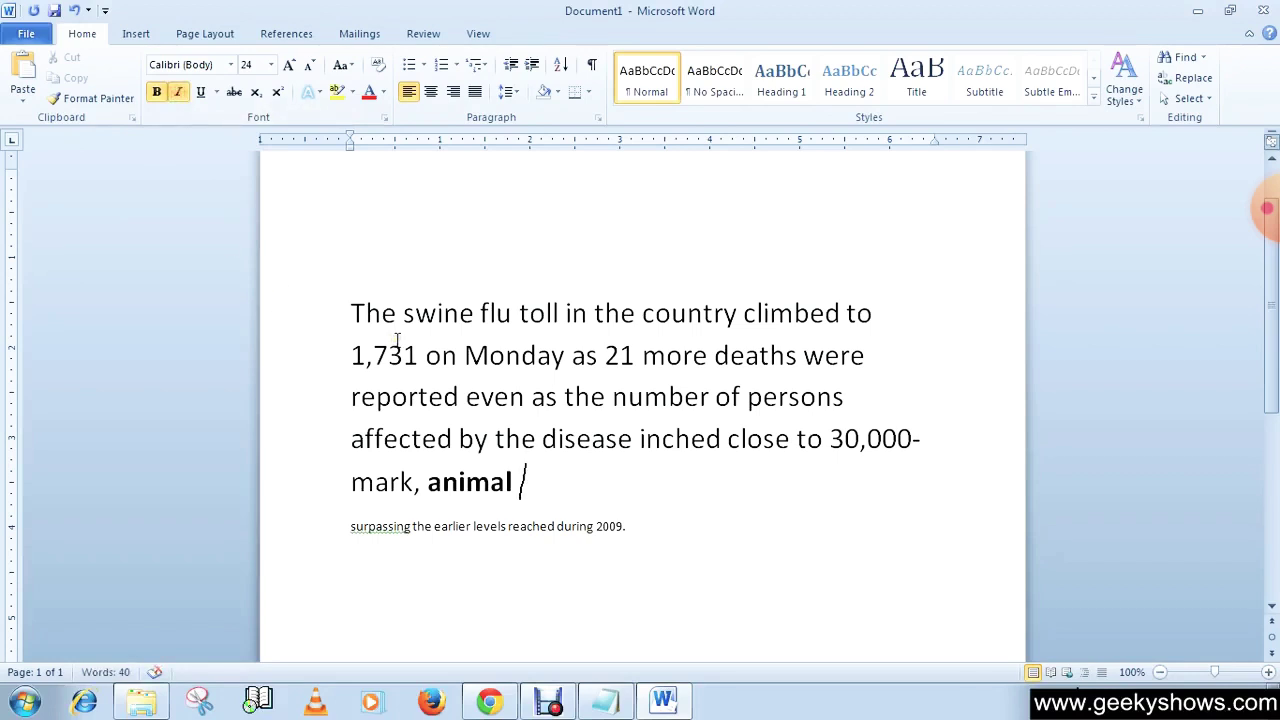
type("hghg")
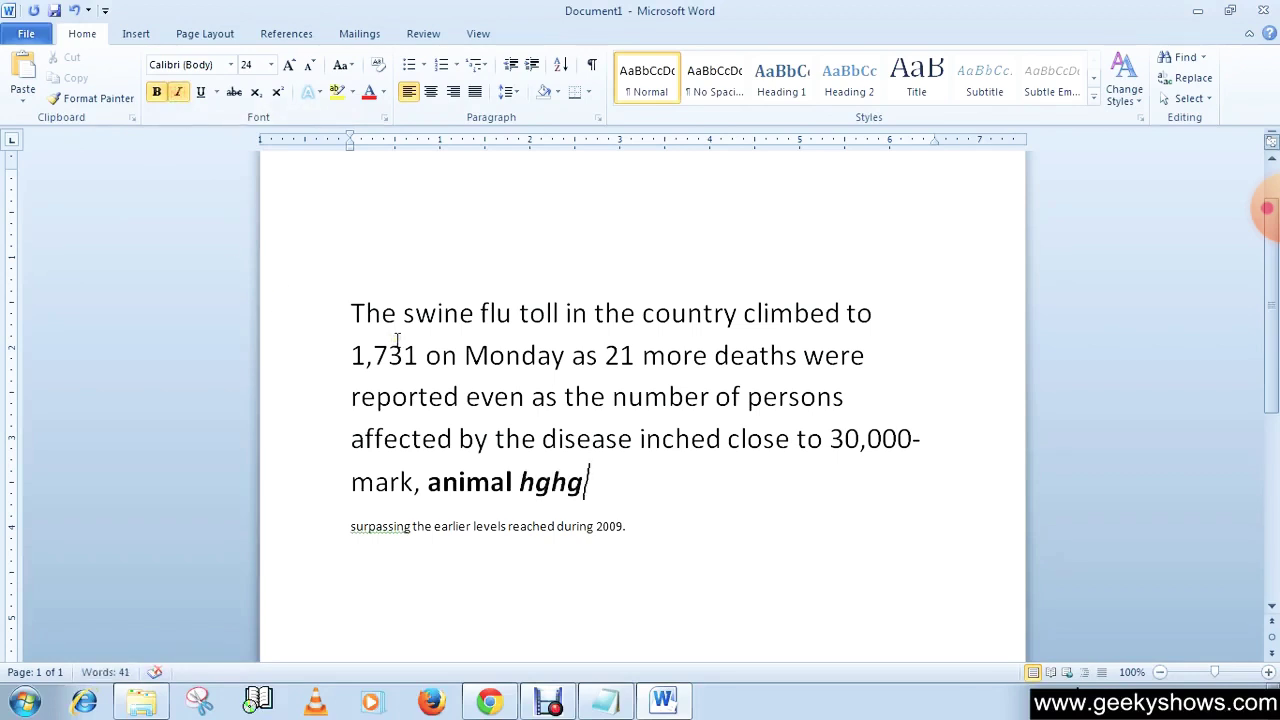
left_click(200, 91)
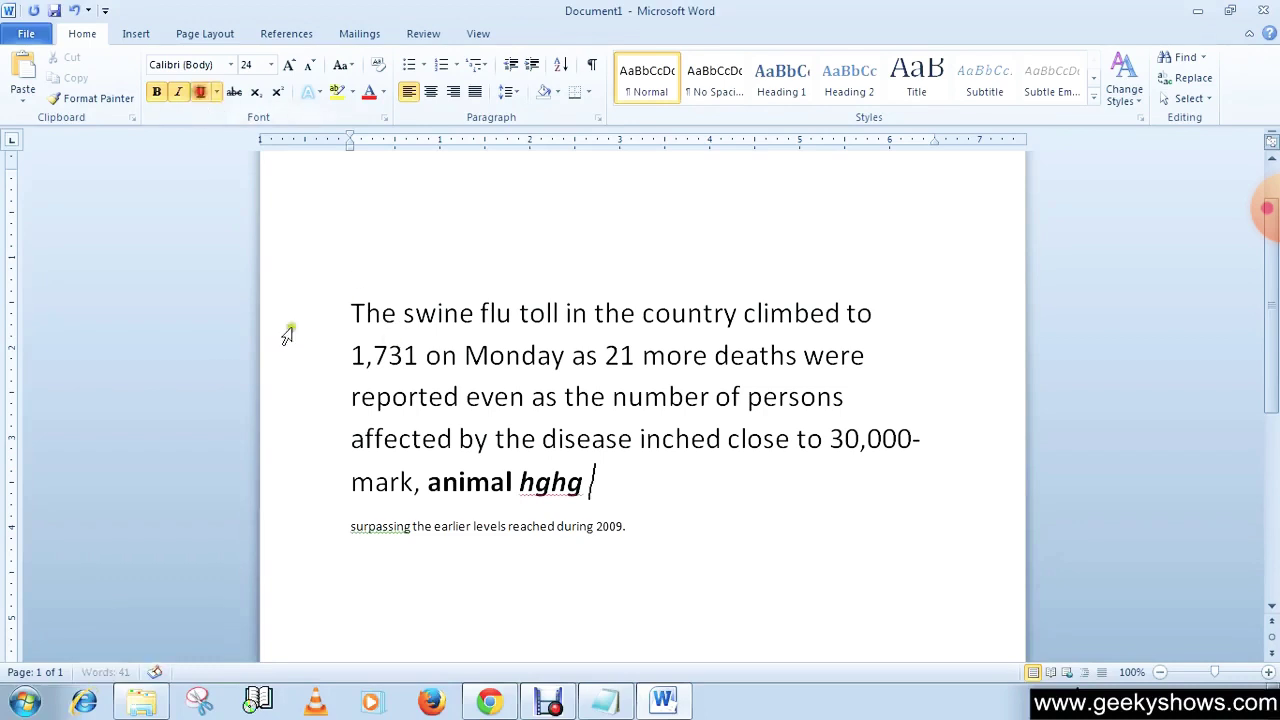
type("hghjq")
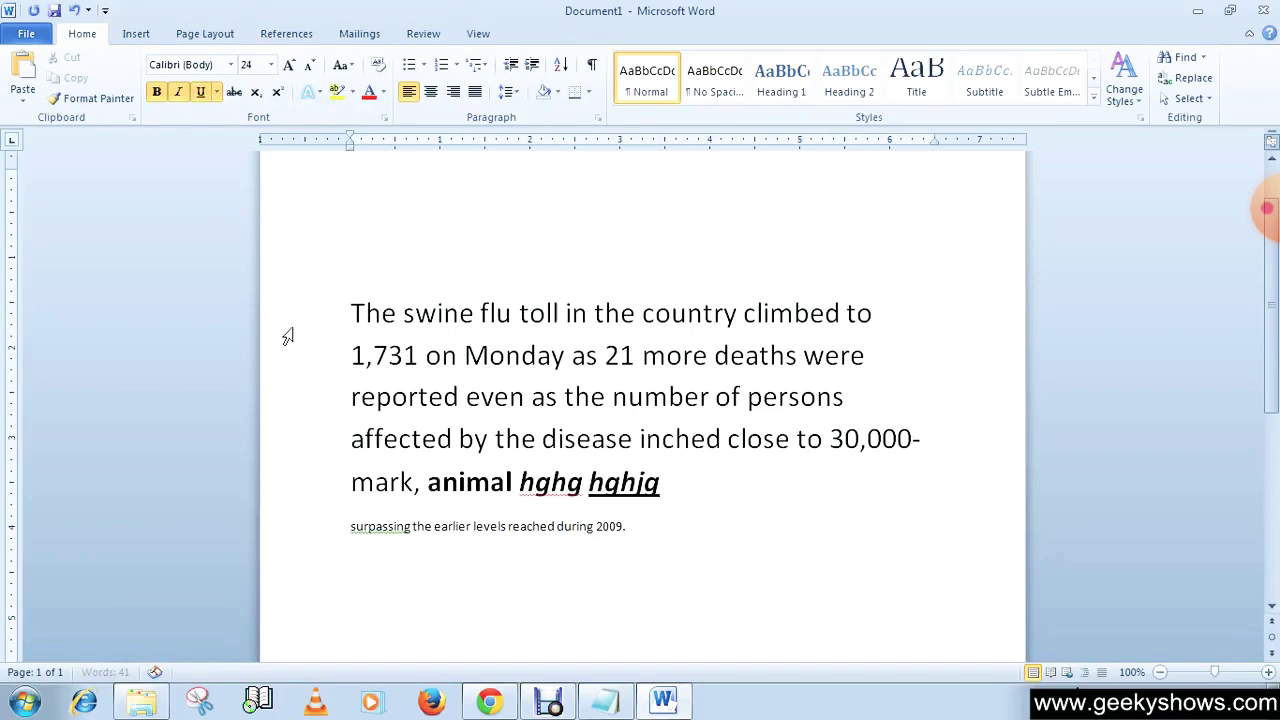
type("jhgh hghghj gqhj hghq")
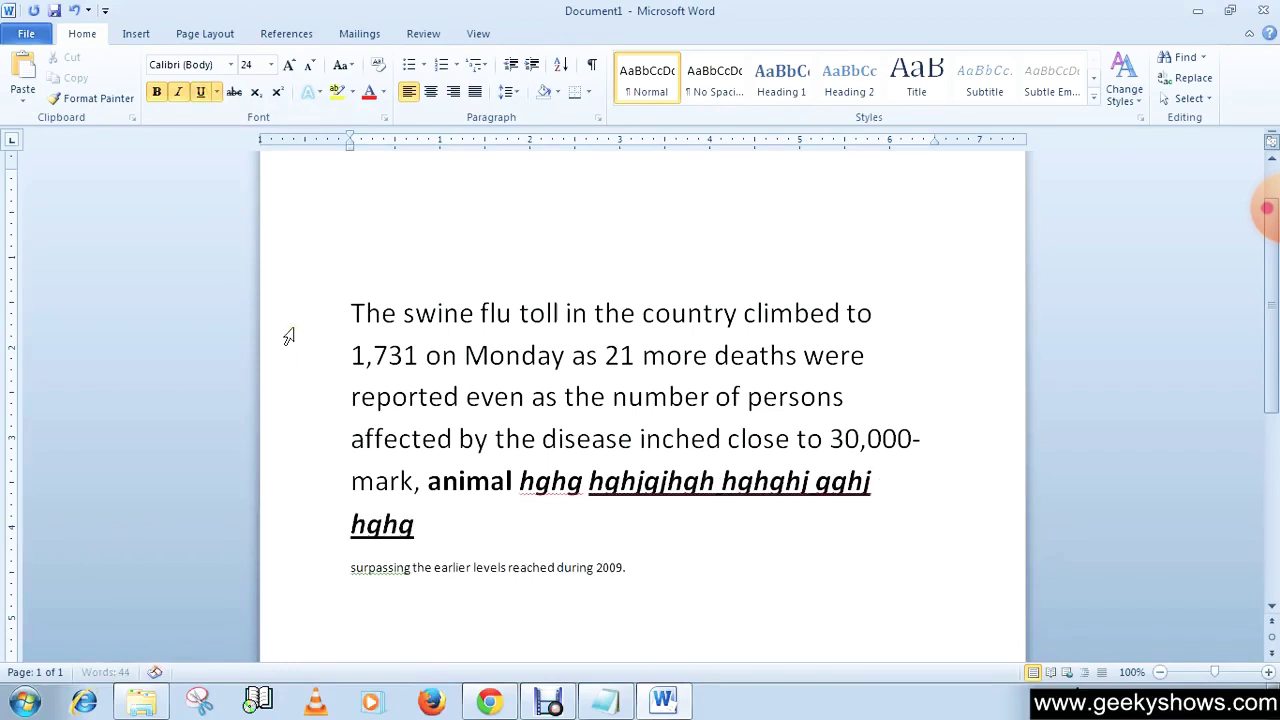
type(" qgh")
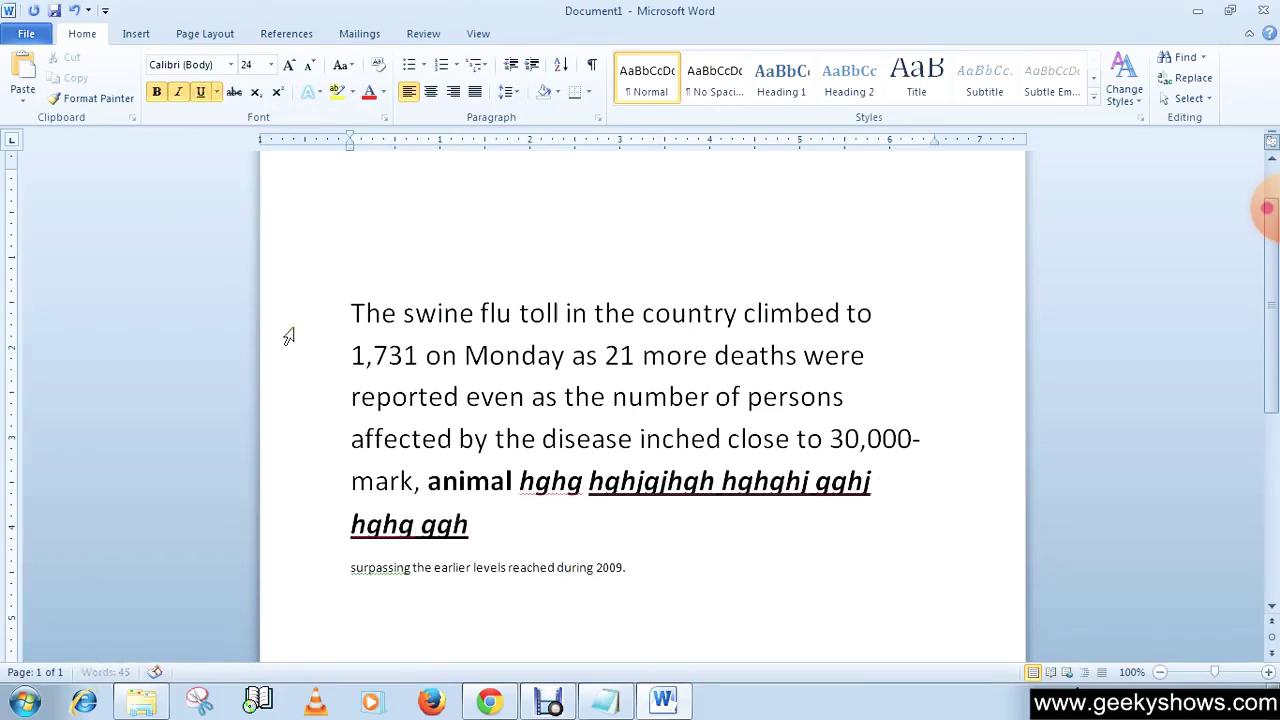
type(" jhjk jh hjk")
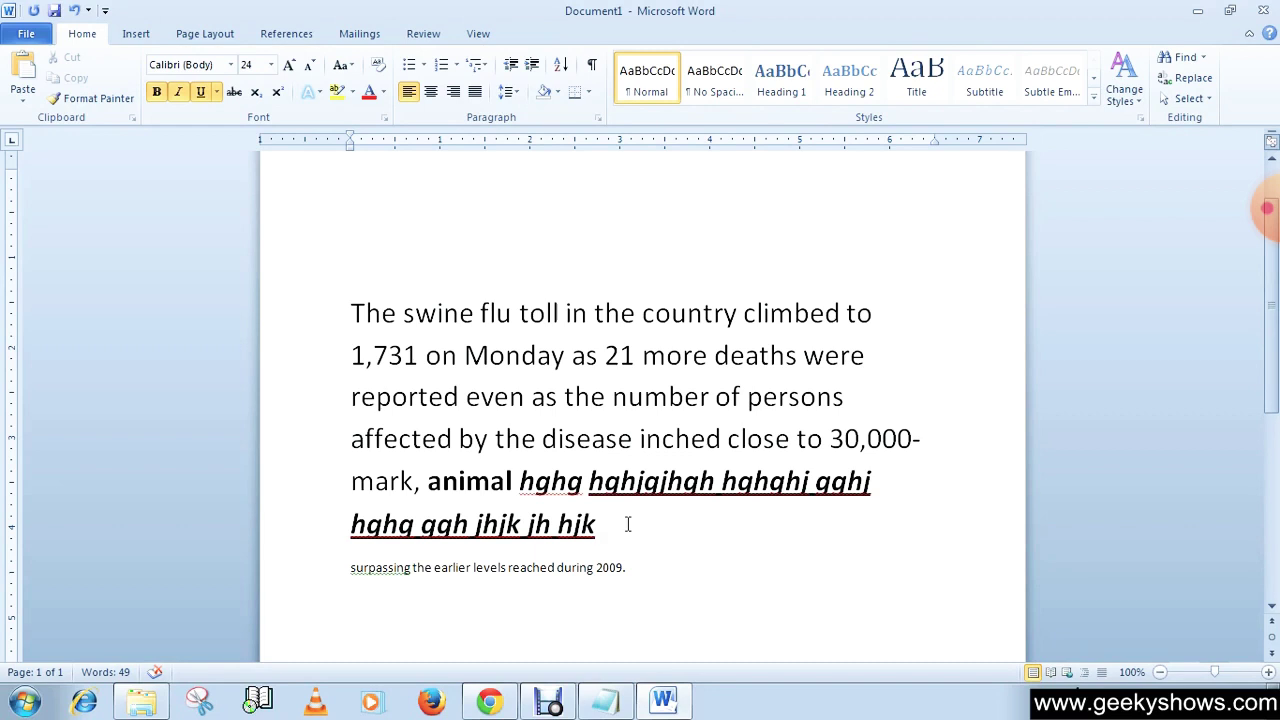
Delete the stray 'hghg', turn off bold, italic and underline, and type 'hghjghgj hhjgjh hghj' plainly
type("hghg")
key("BackSpace")
key("BackSpace")
key("BackSpace")
key("BackSpace")
left_click(156, 91)
left_click(178, 91)
left_click(199, 92)
type("hg")
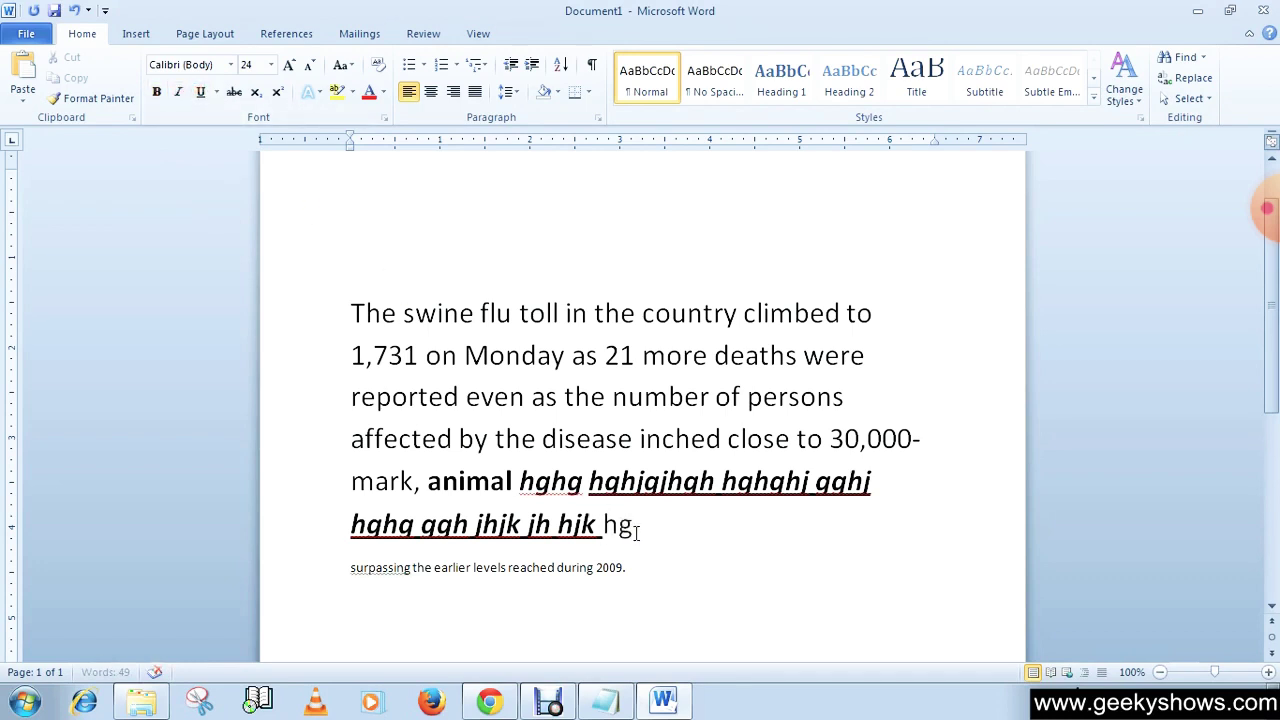
type("hjghgj hhjgjh hg")
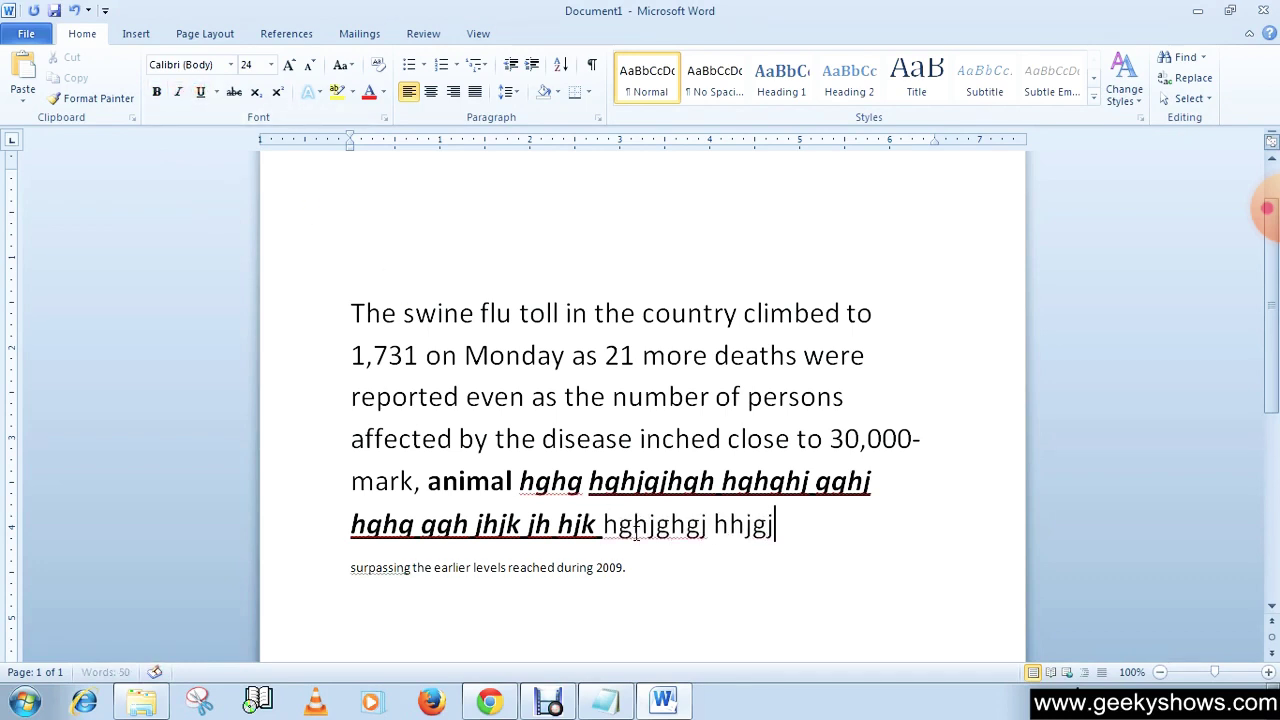
type("hj")
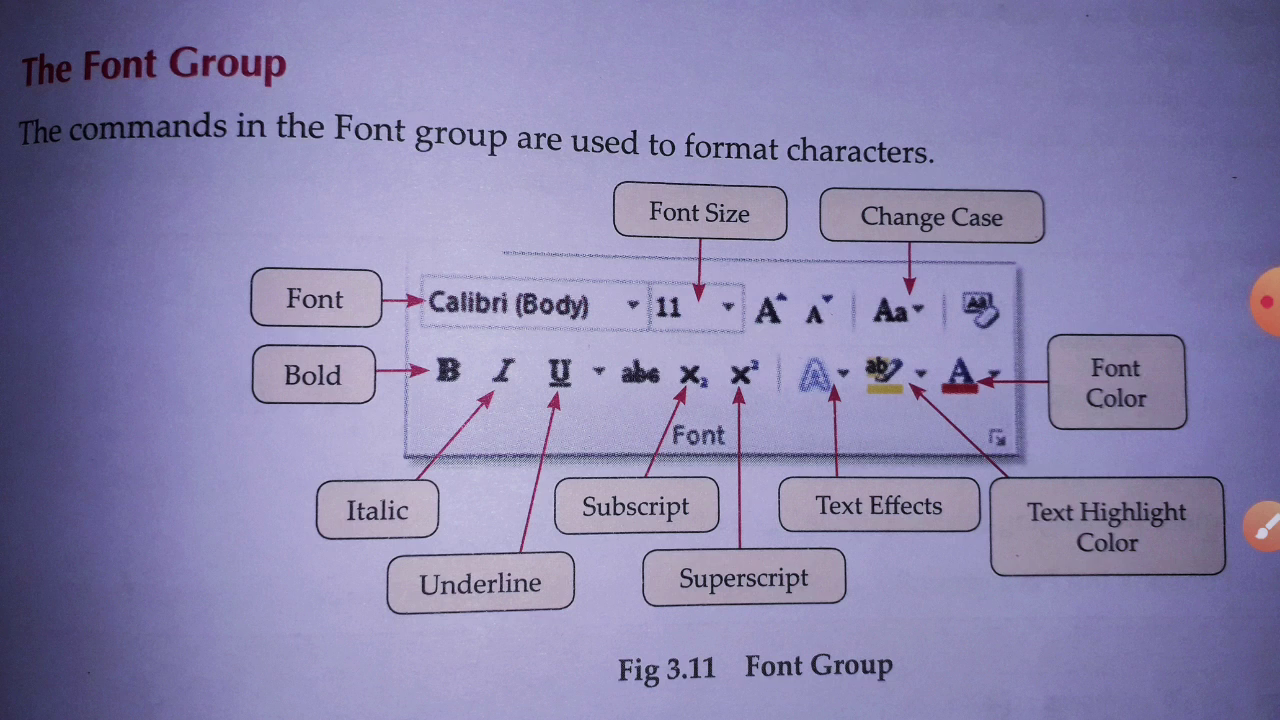
left_click(1262, 527)
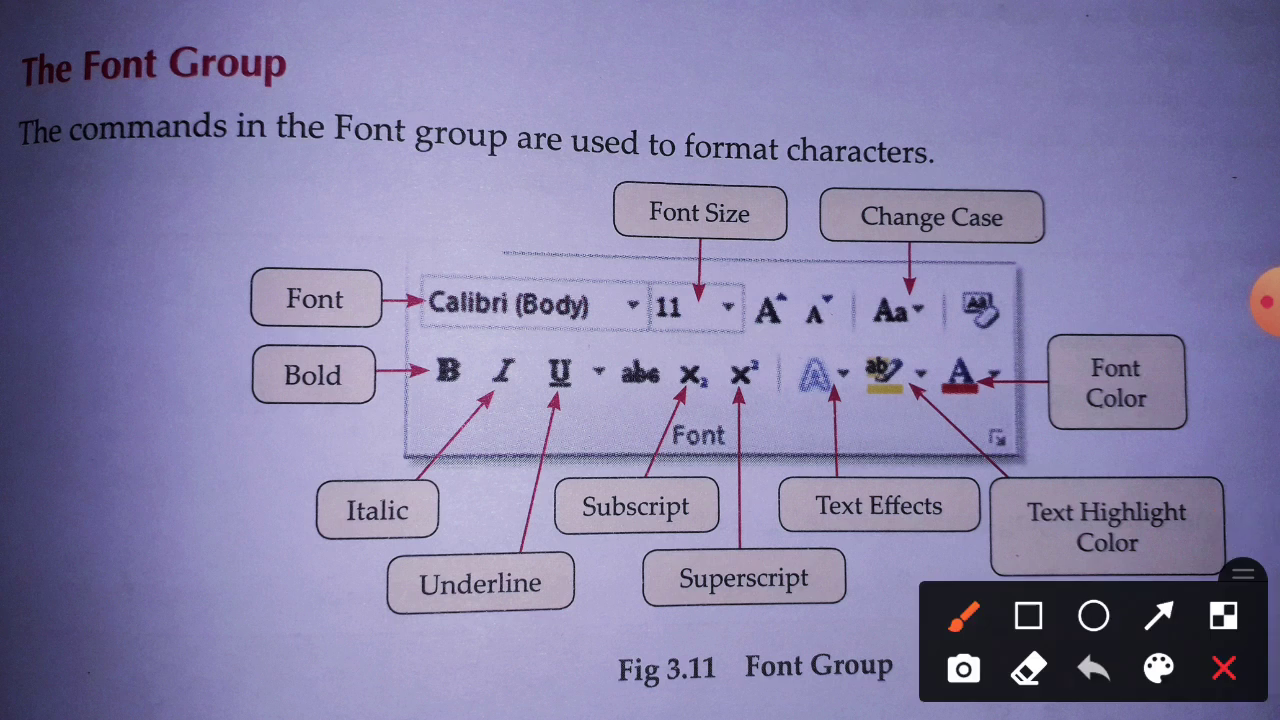